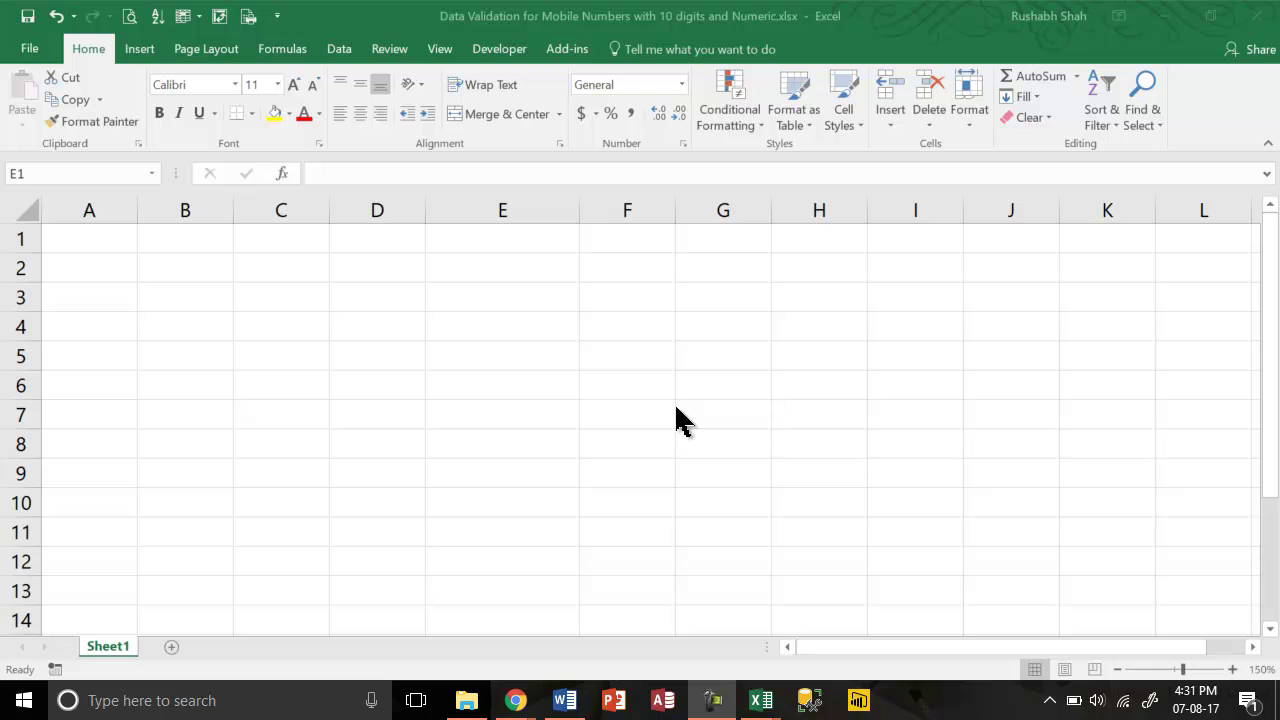
- Enter the heading 'Mobile Numbers' in cell E1
left_click(534, 246)
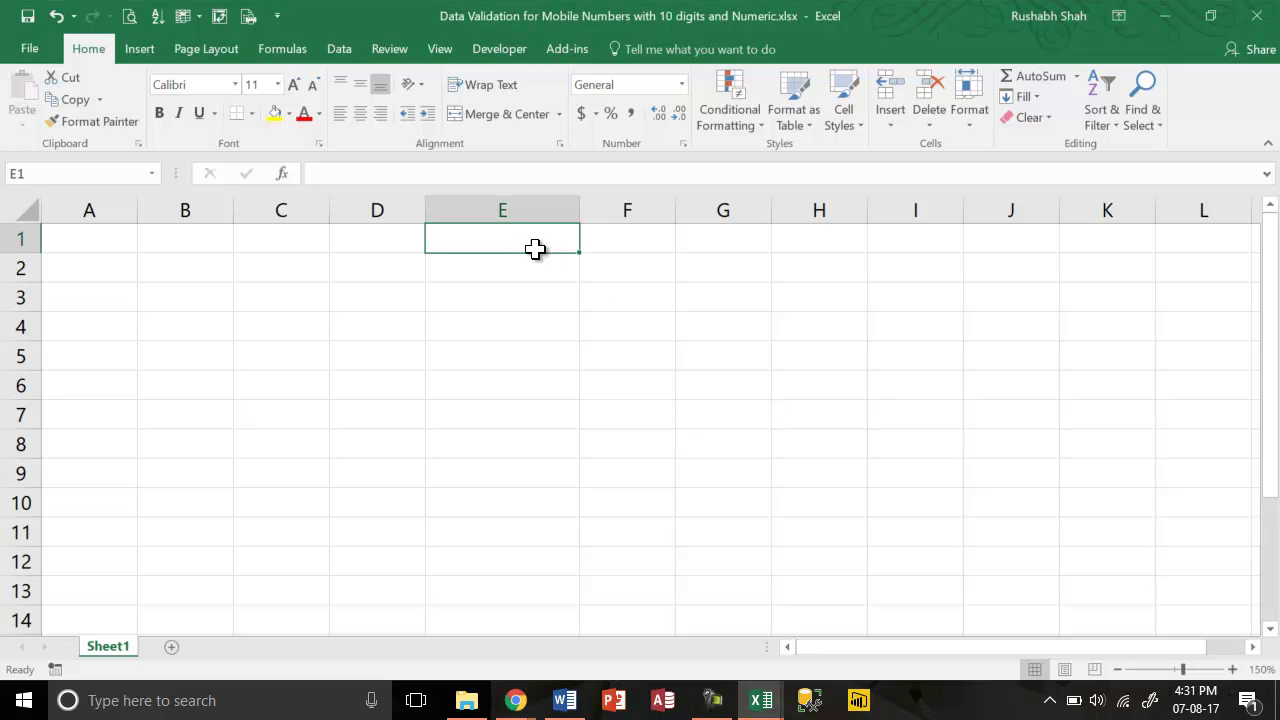
type("Mobile Num")
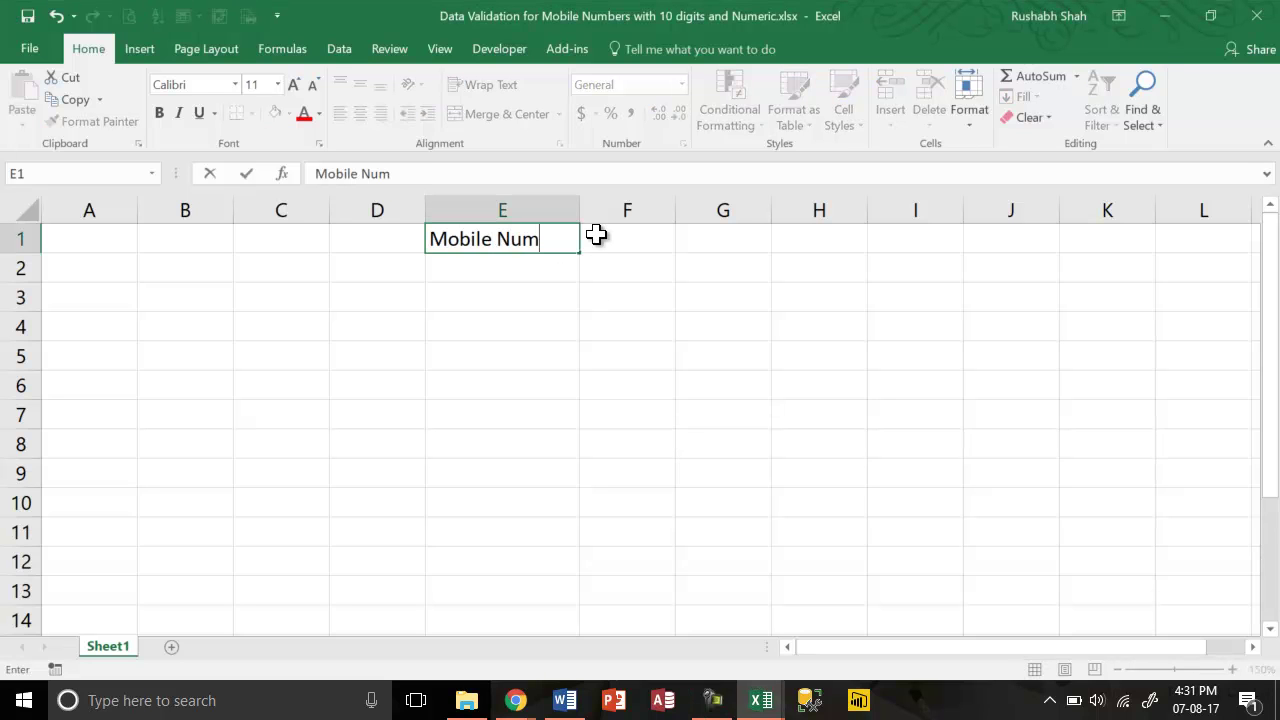
type("bers")
key("Return")
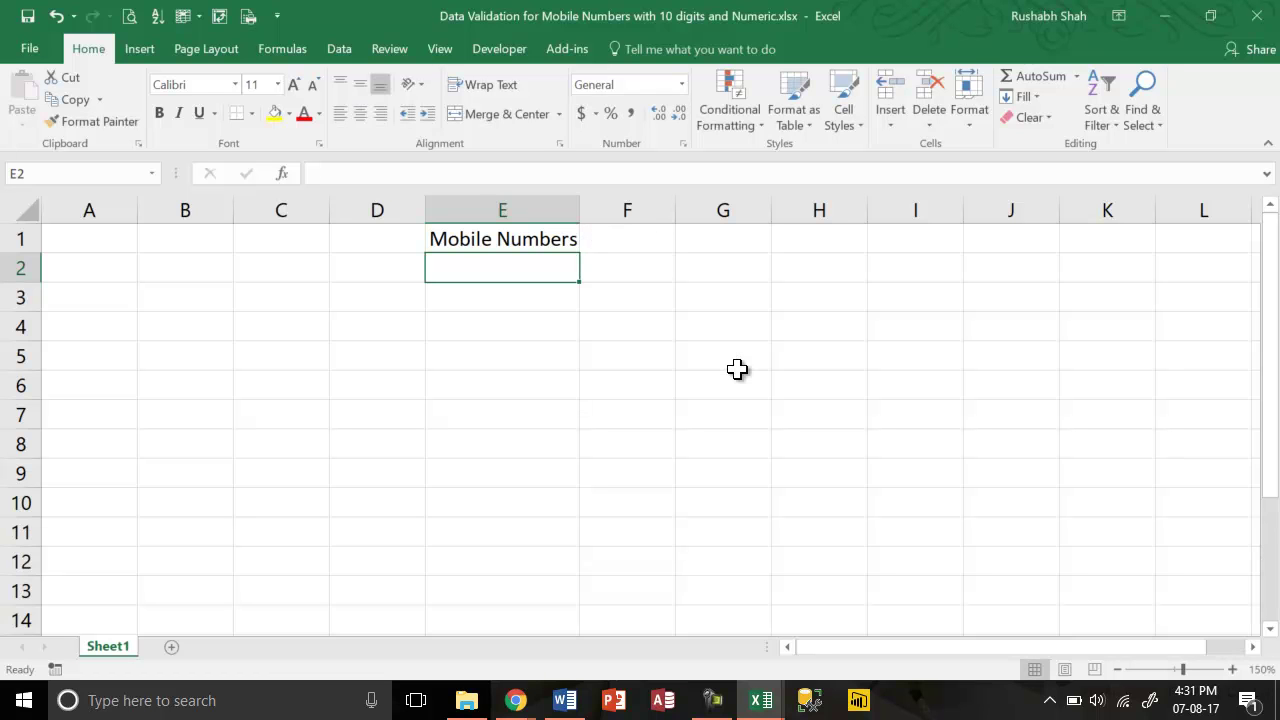
- List the rules '10 digits', 'Numeric' and 'Not text' in H2 to H4
key("Right")
key("Right")
key("Right")
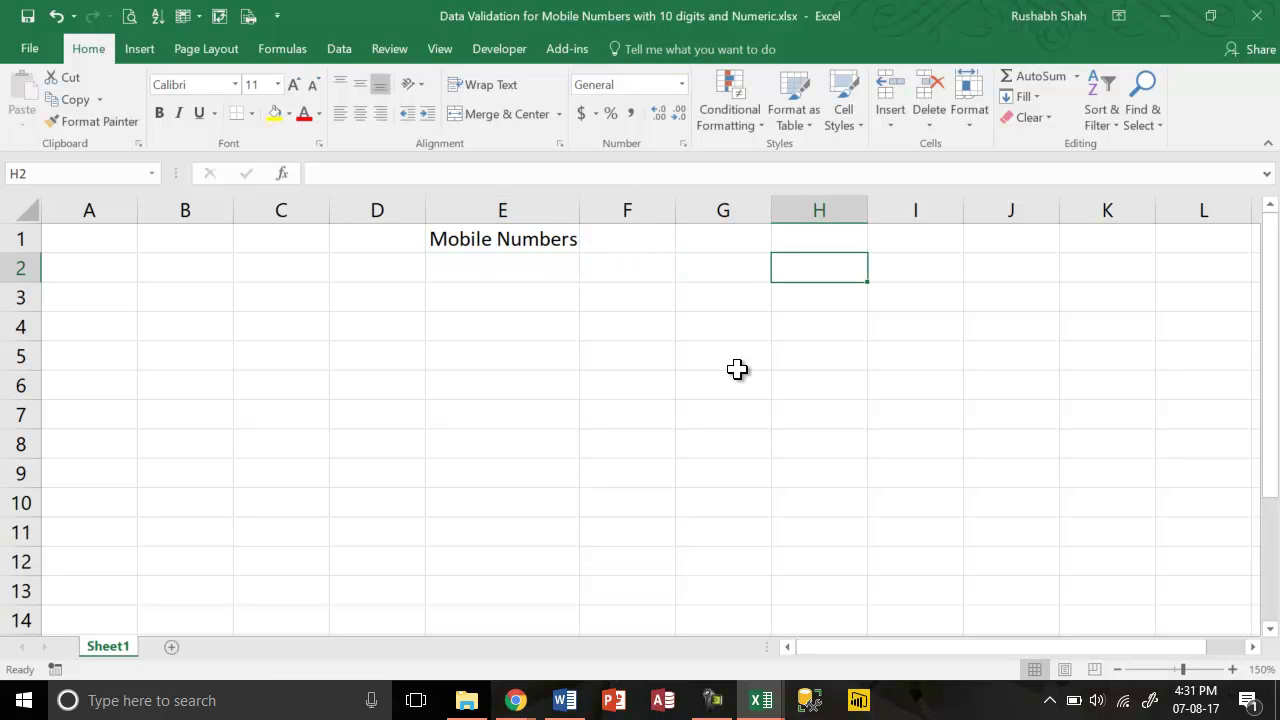
type("10 digits")
key("Return")
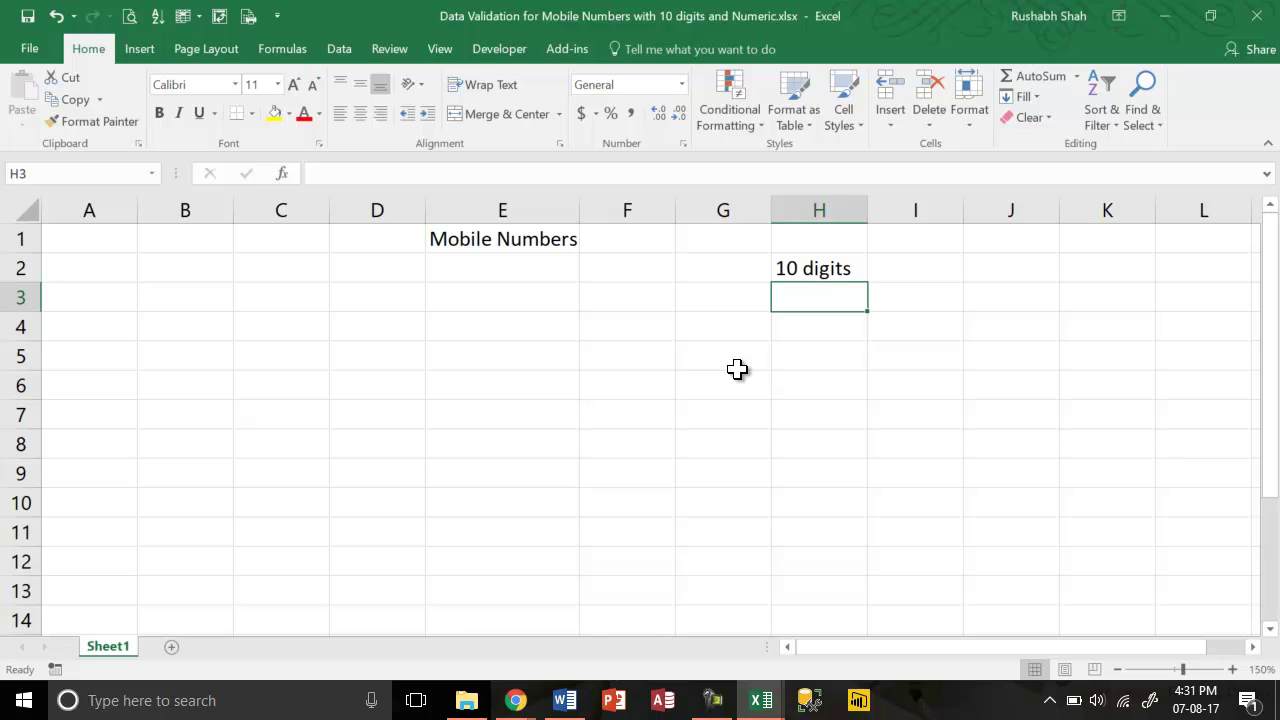
type("Num")
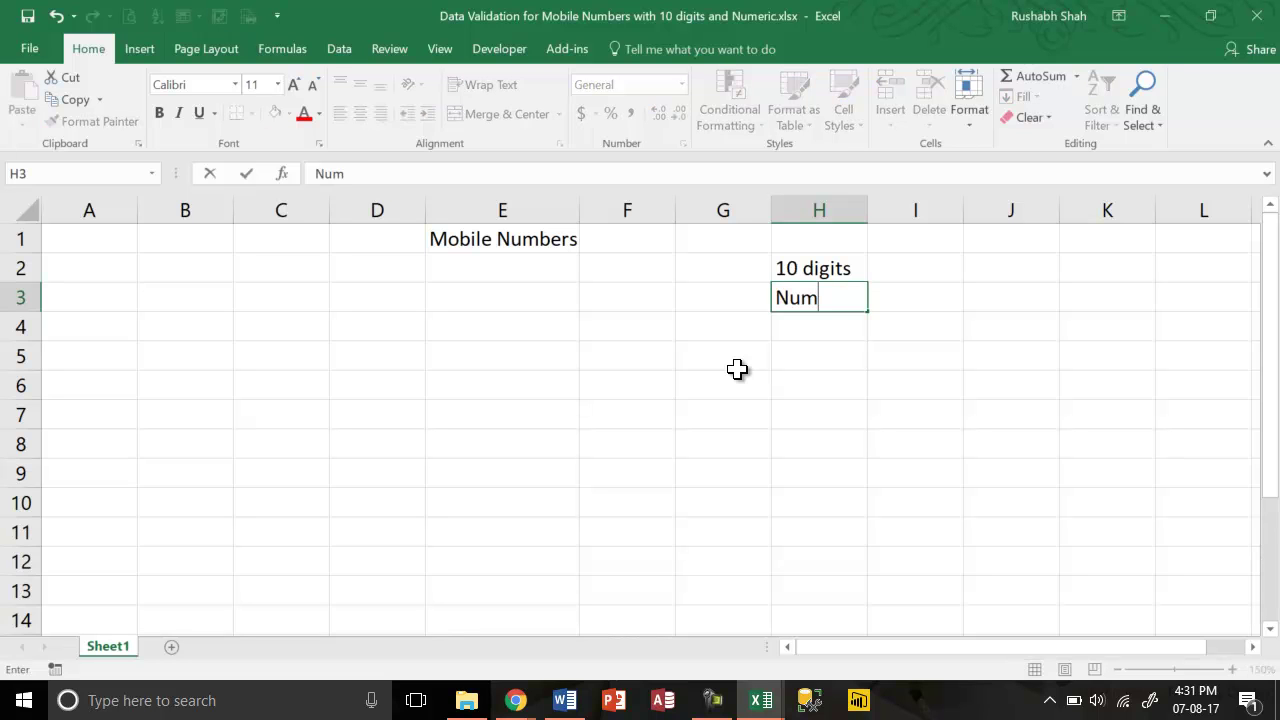
type("eric")
key("Return")
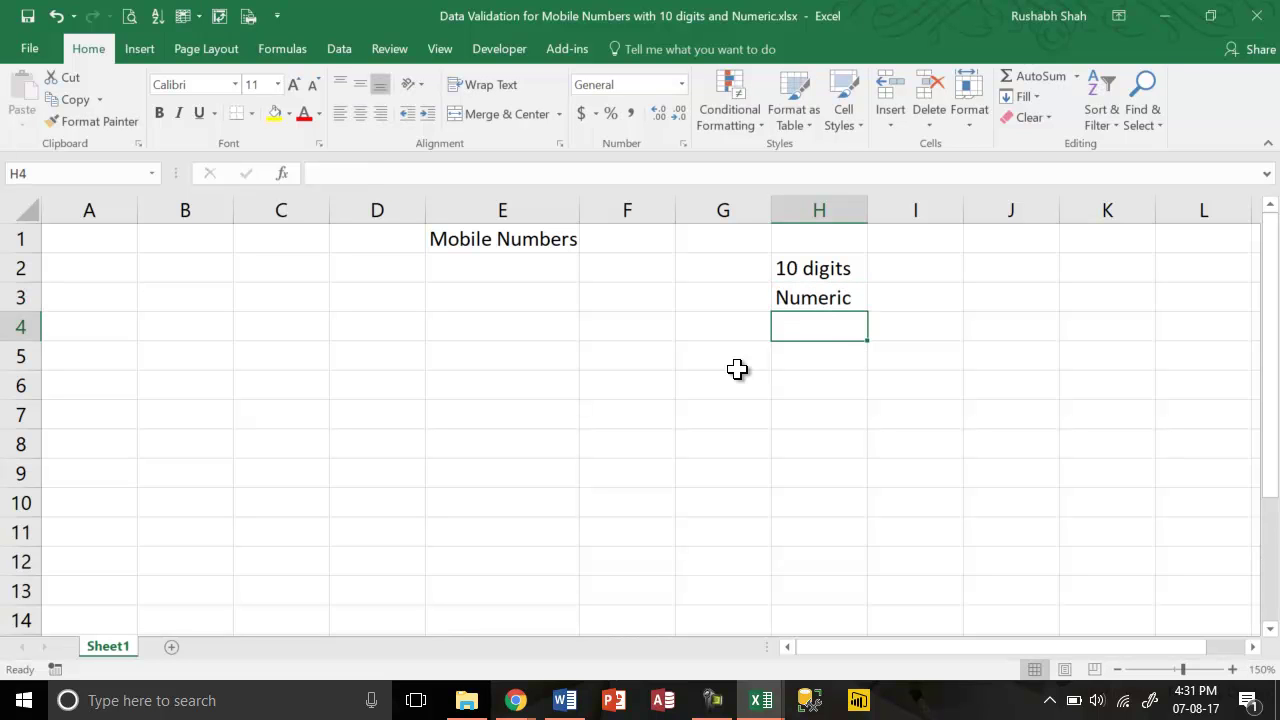
type("Not text")
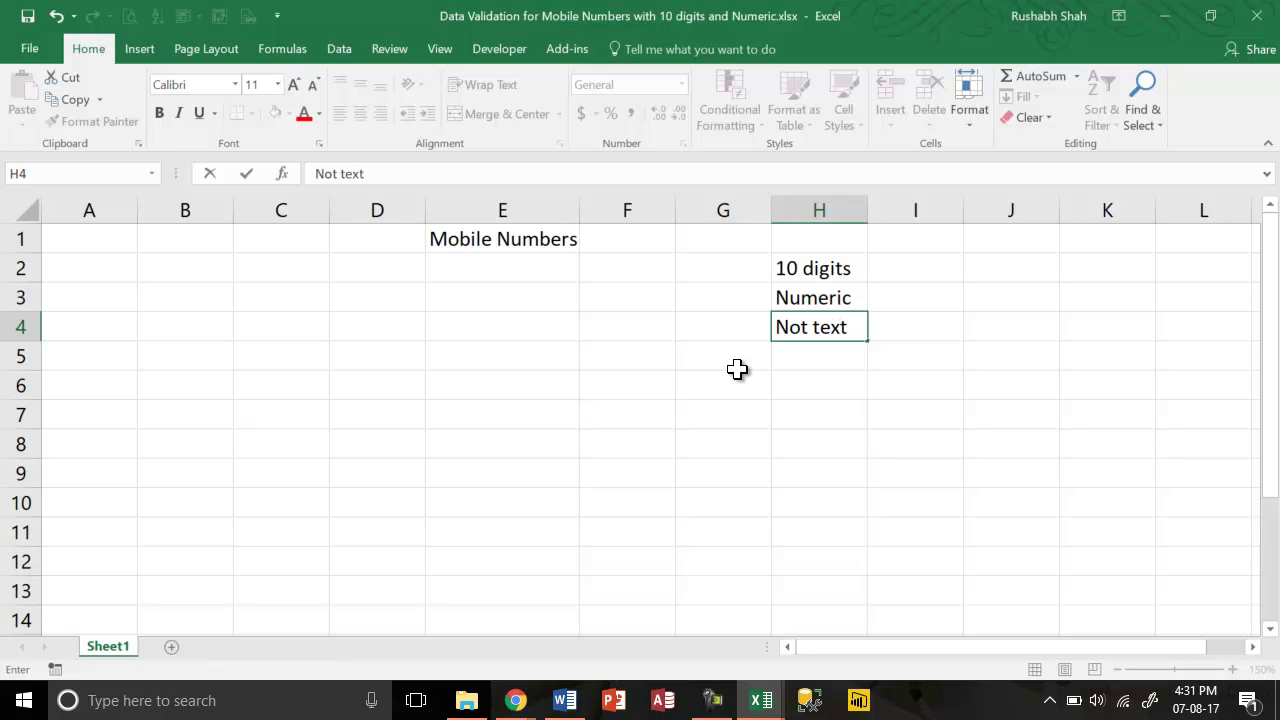
key("Return")
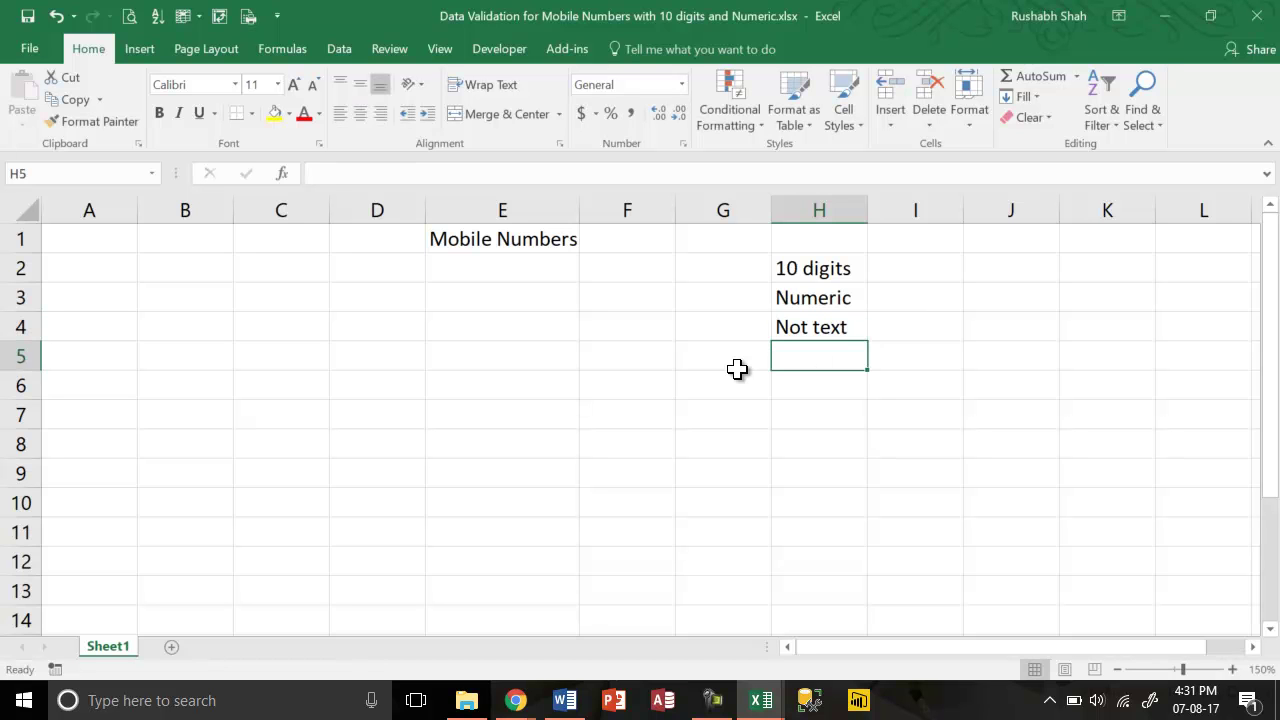
key("Up")
key("shift+Up")
key("shift+Up")
key("Left")
key("Left")
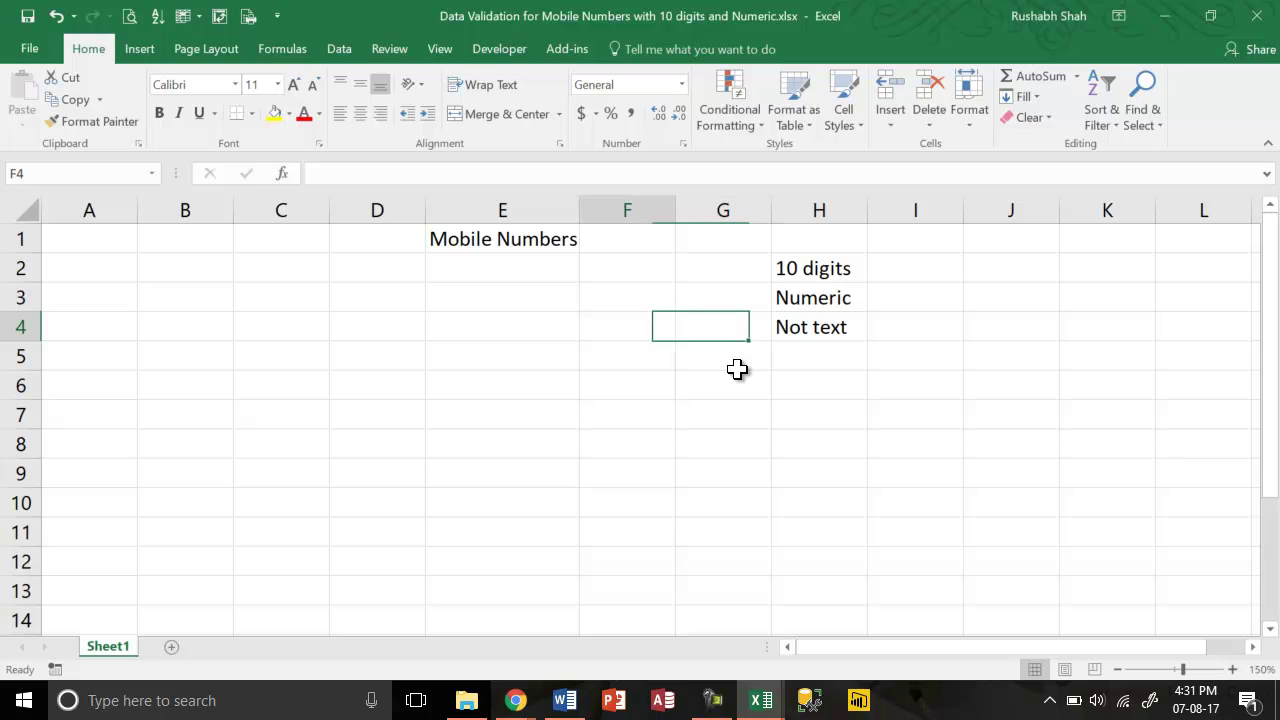
key("Left")
key("Up")
key("Up")
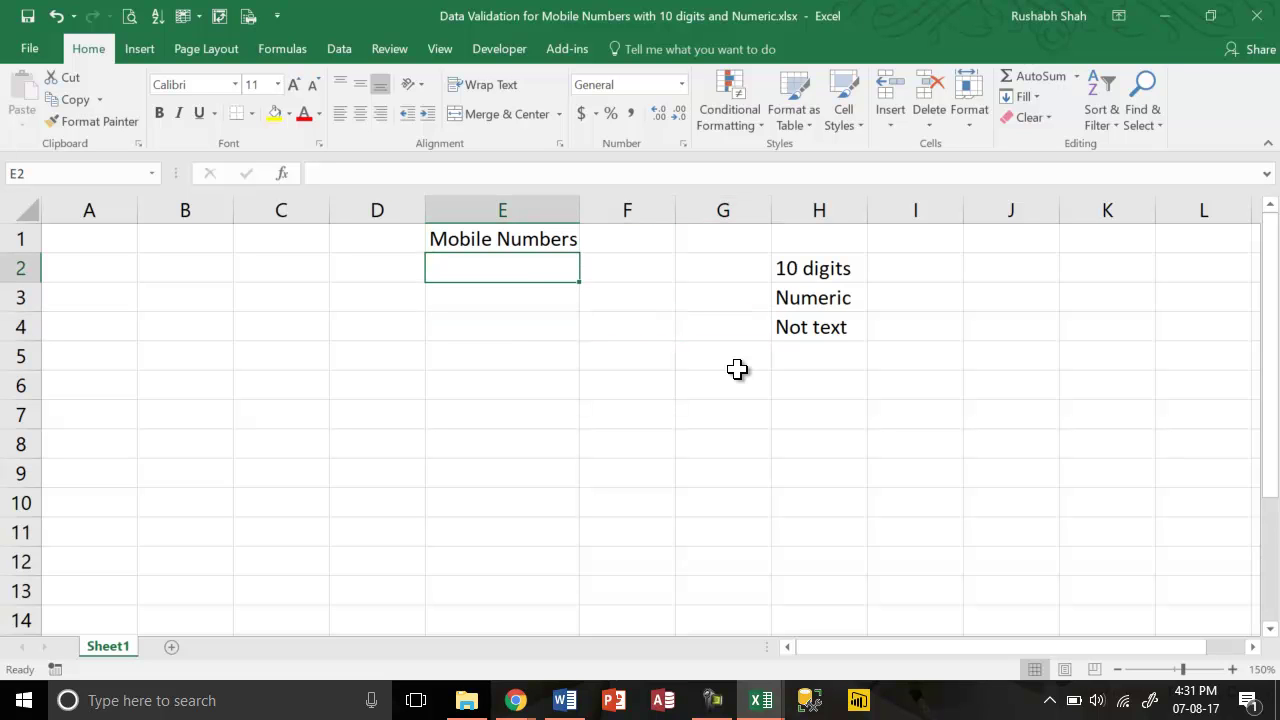
- Select from E2 to the bottom of column E and show the Data commands
key("ctrl+shift+Down")
key("ctrl+BackSpace")
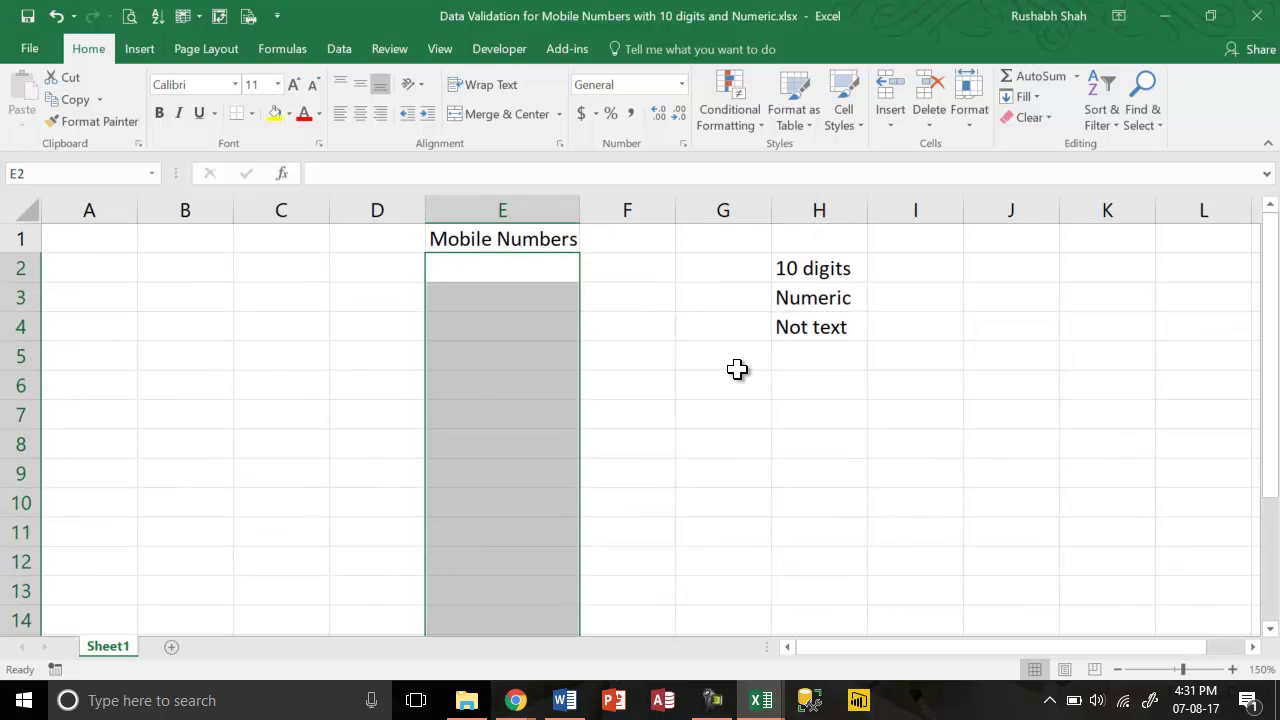
left_click(339, 55)
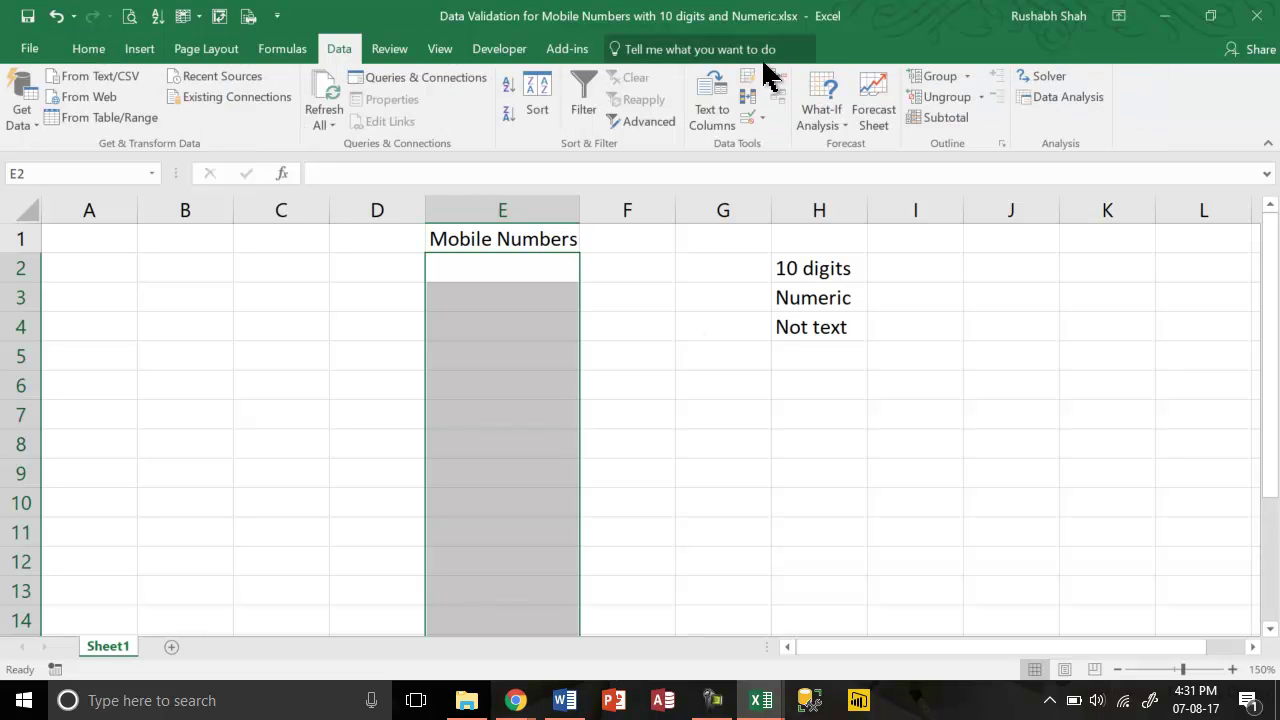
- Open Data Validation and set Allow to Custom, with the Formula box ready
left_click(748, 120)
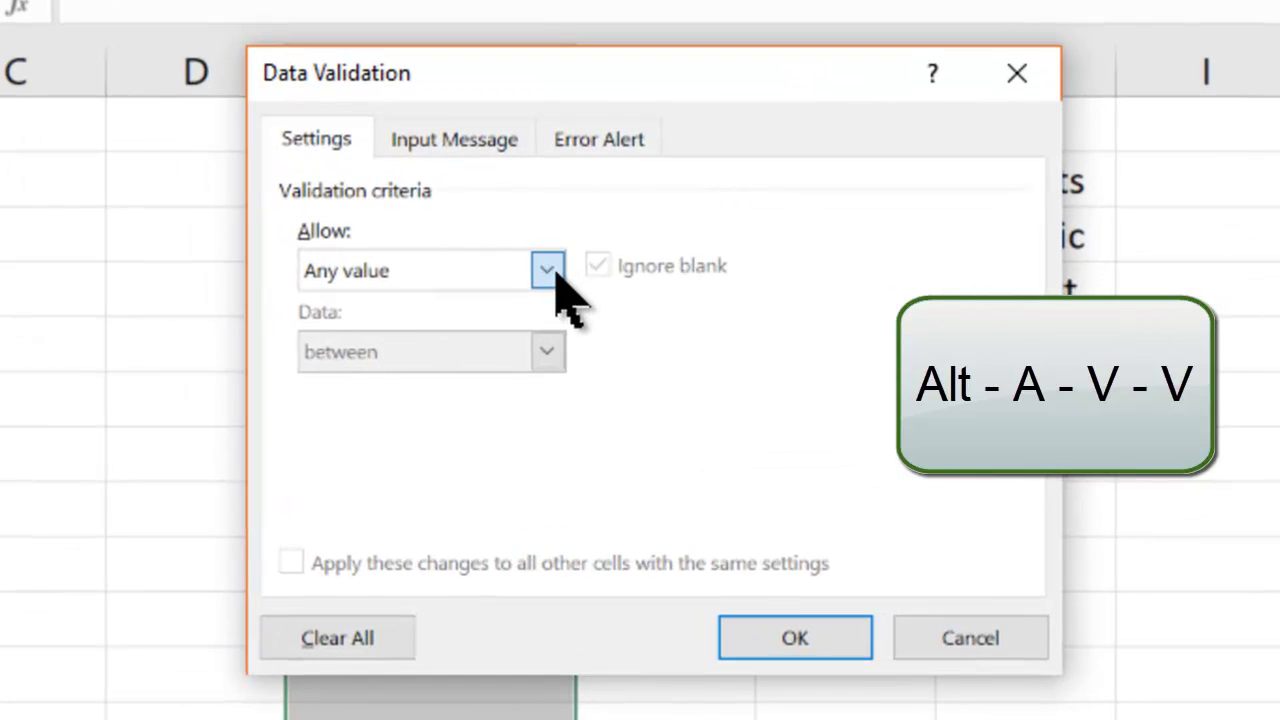
left_click(565, 318)
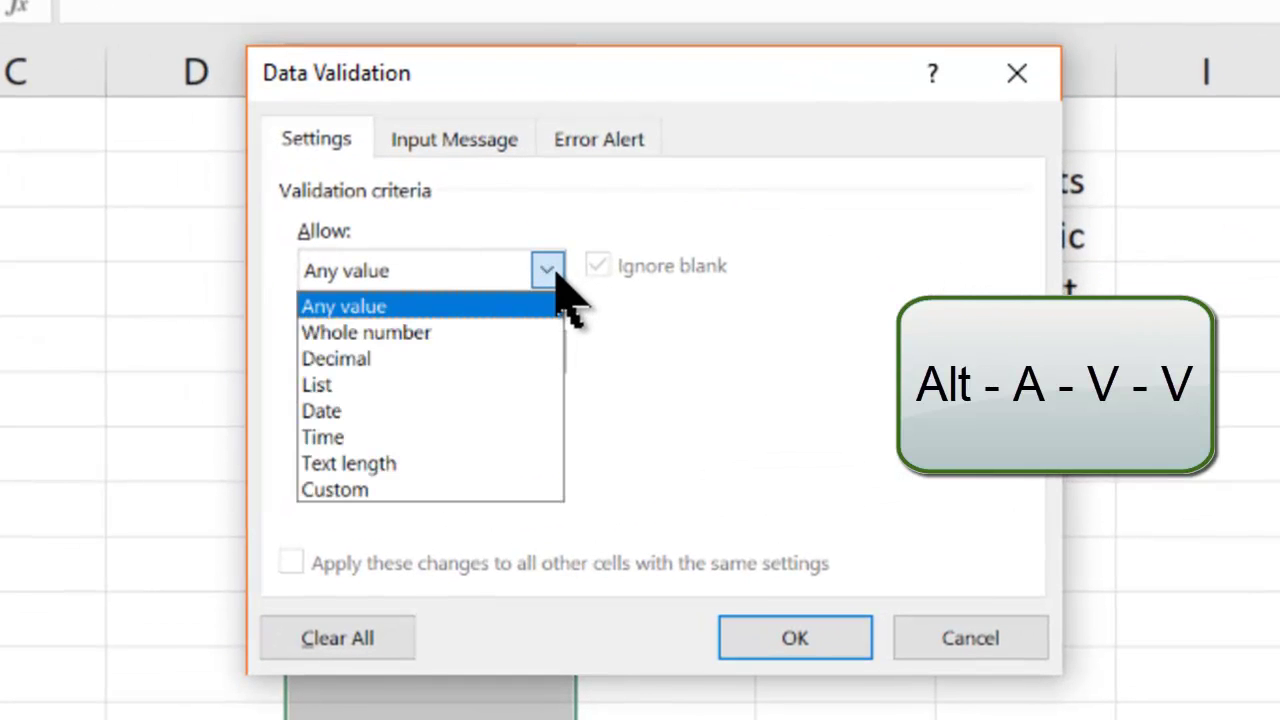
left_click(420, 490)
left_click(438, 418)
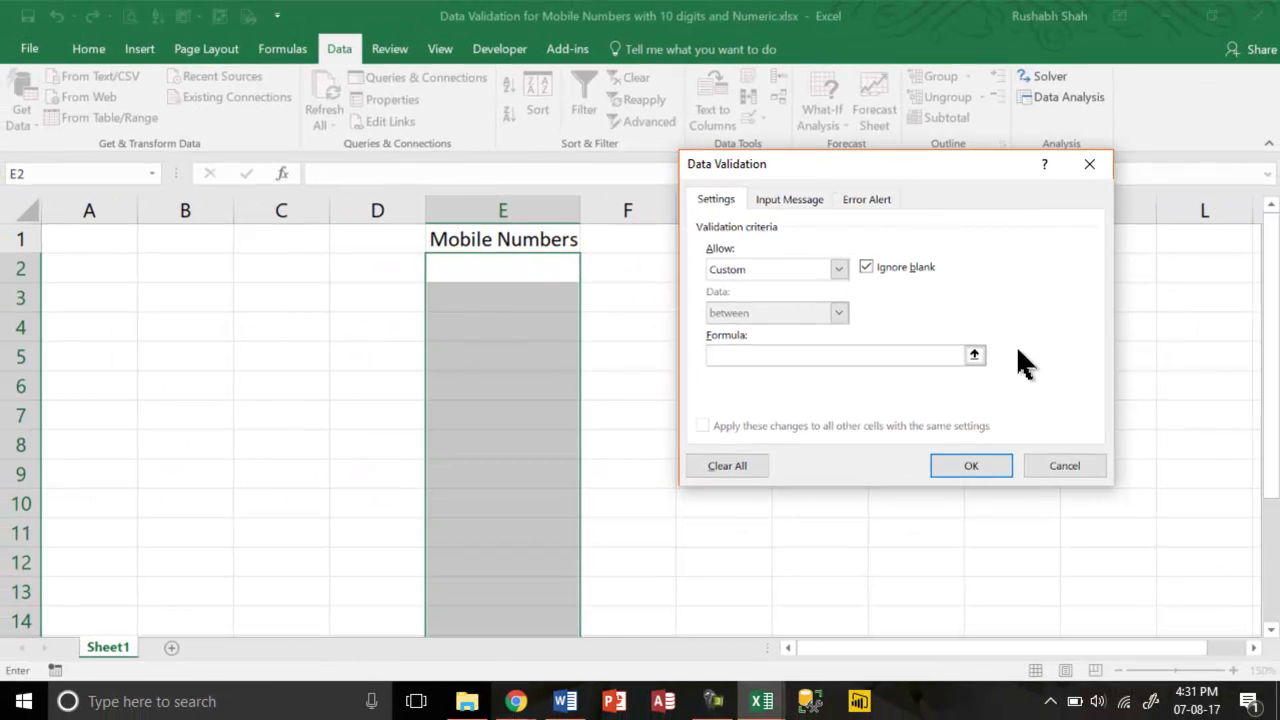
left_click(1052, 465)
left_click(843, 416)
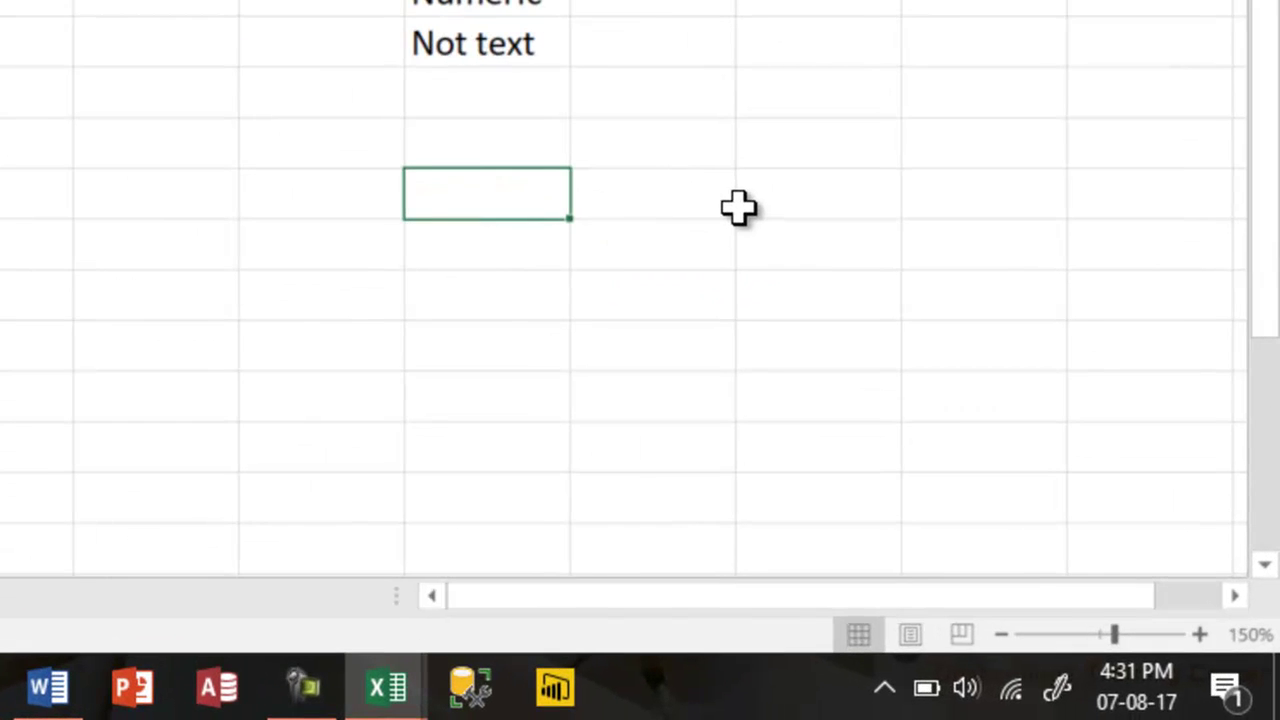
type("=len")
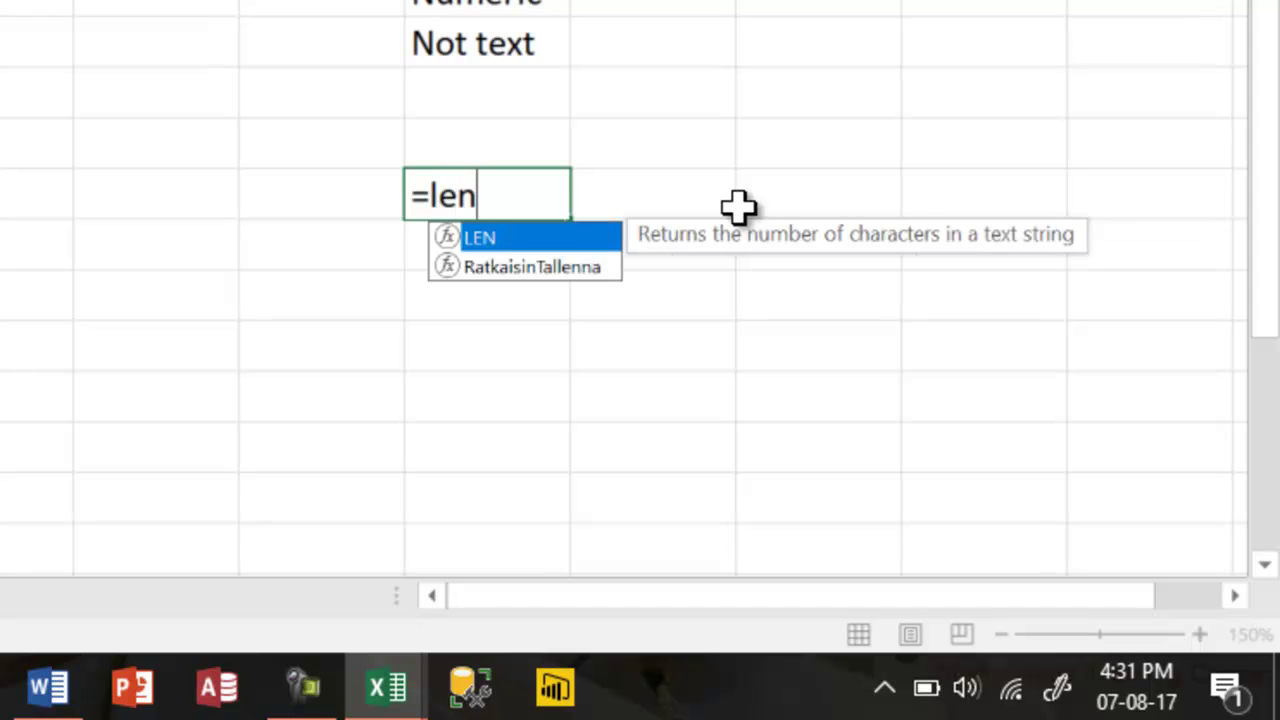
key("Tab")
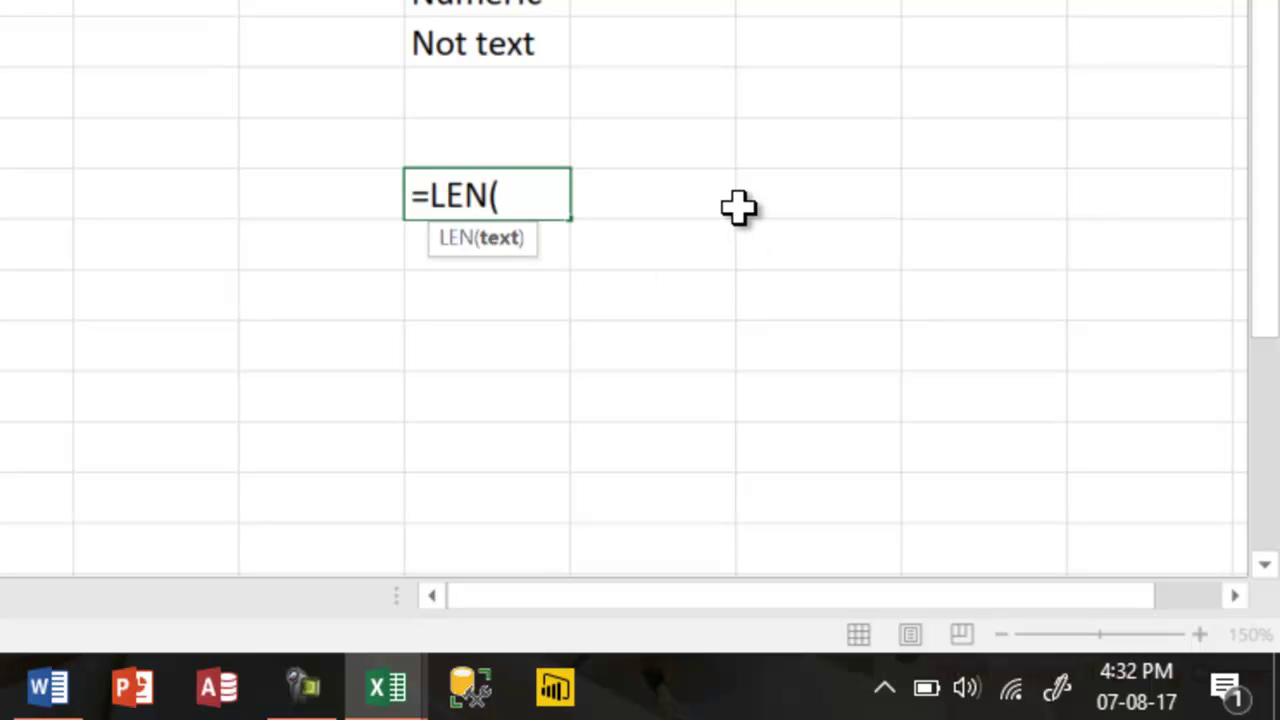
key("Escape")
key("Left")
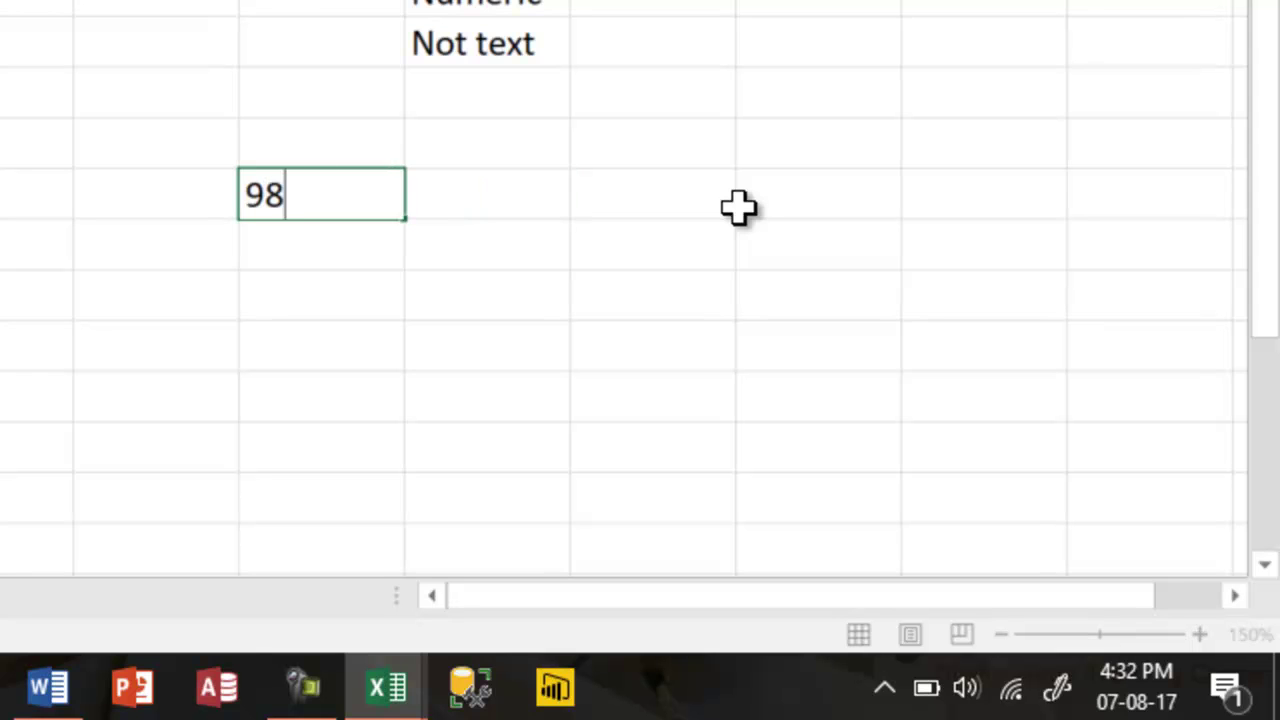
key("Tab")
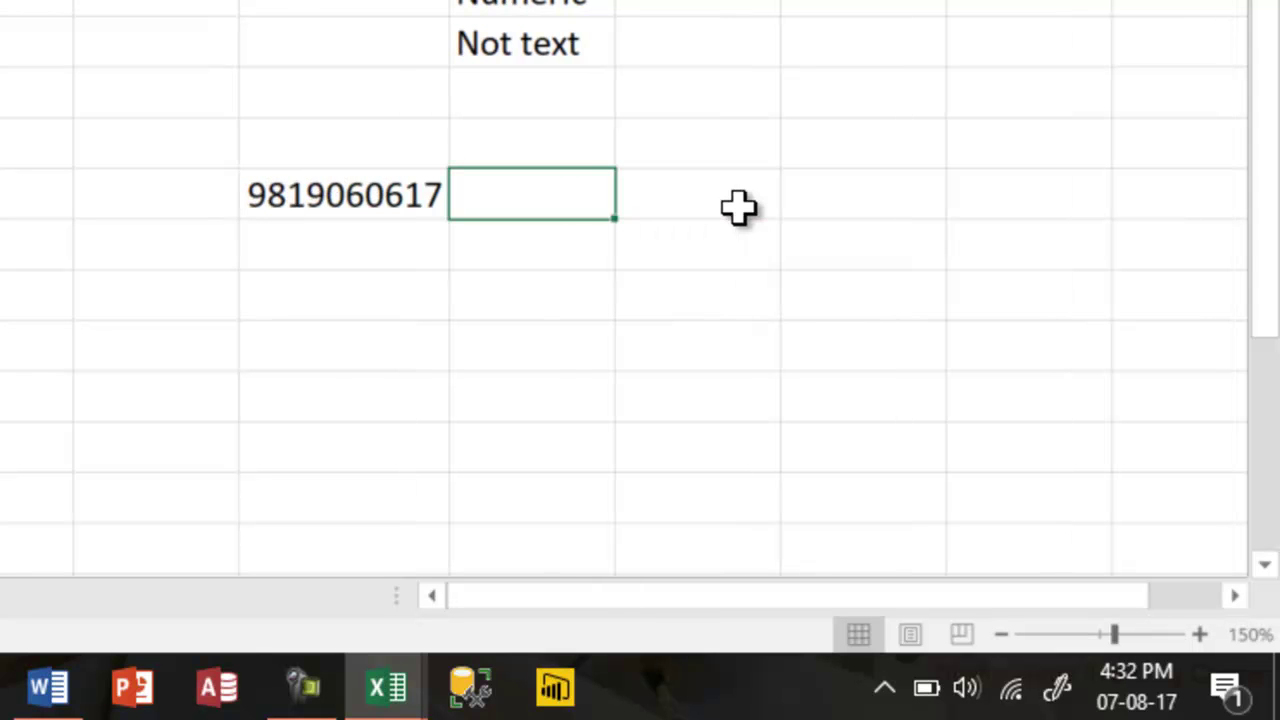
- Enter =LEN(G7) in H7, which returns 10
type("=len(")
key("Left")
type(")")
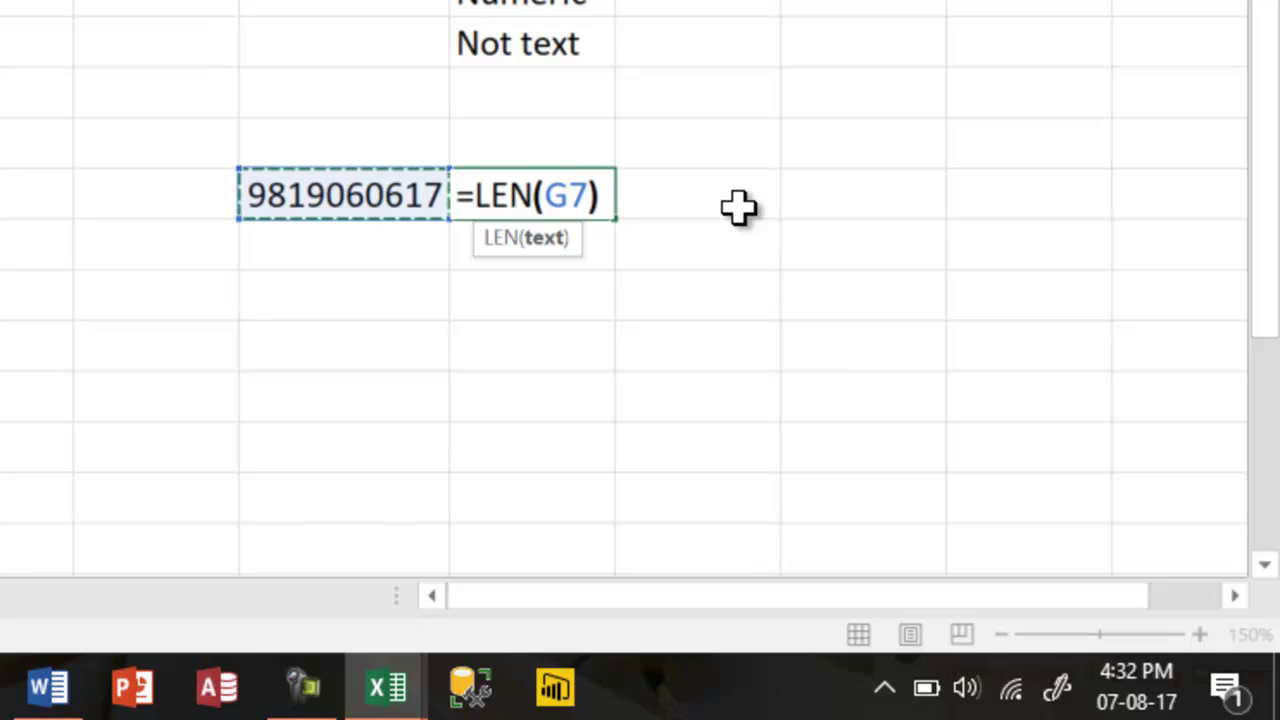
key("Return")
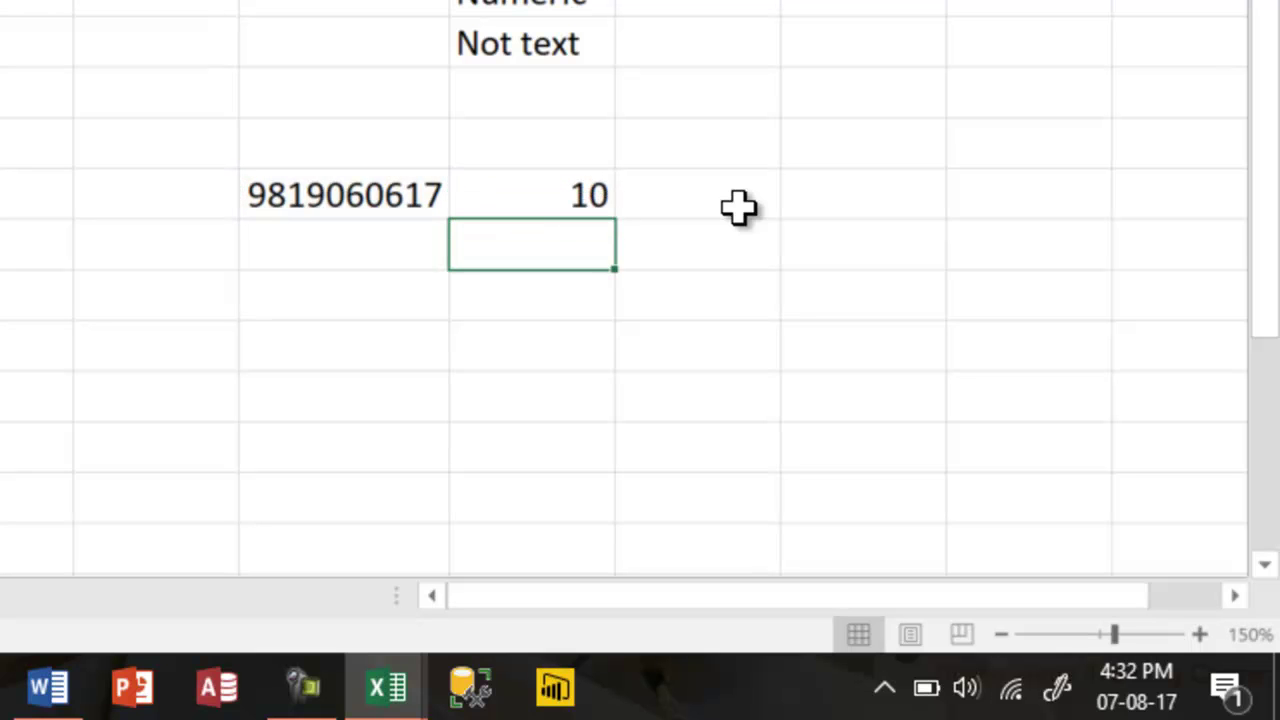
- Add =ISNUMBER(G7) in I7 beside the LEN result, returning TRUE
left_click(738, 207)
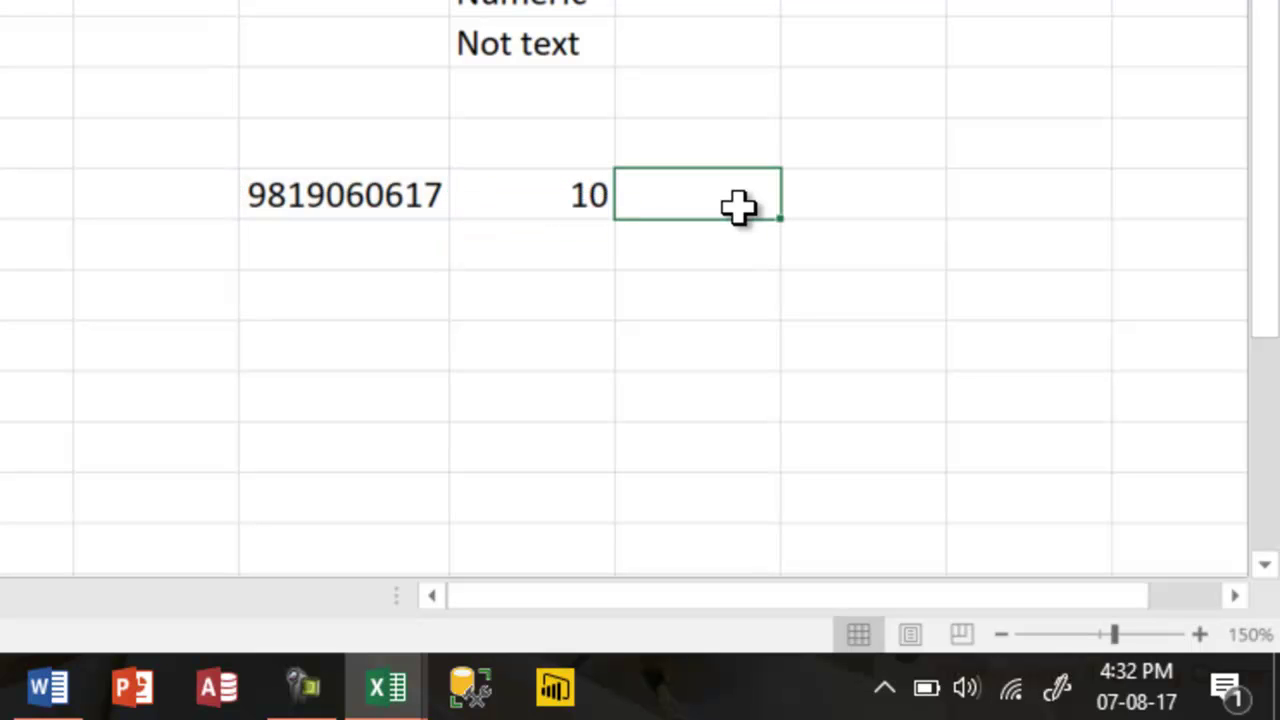
type("=isn")
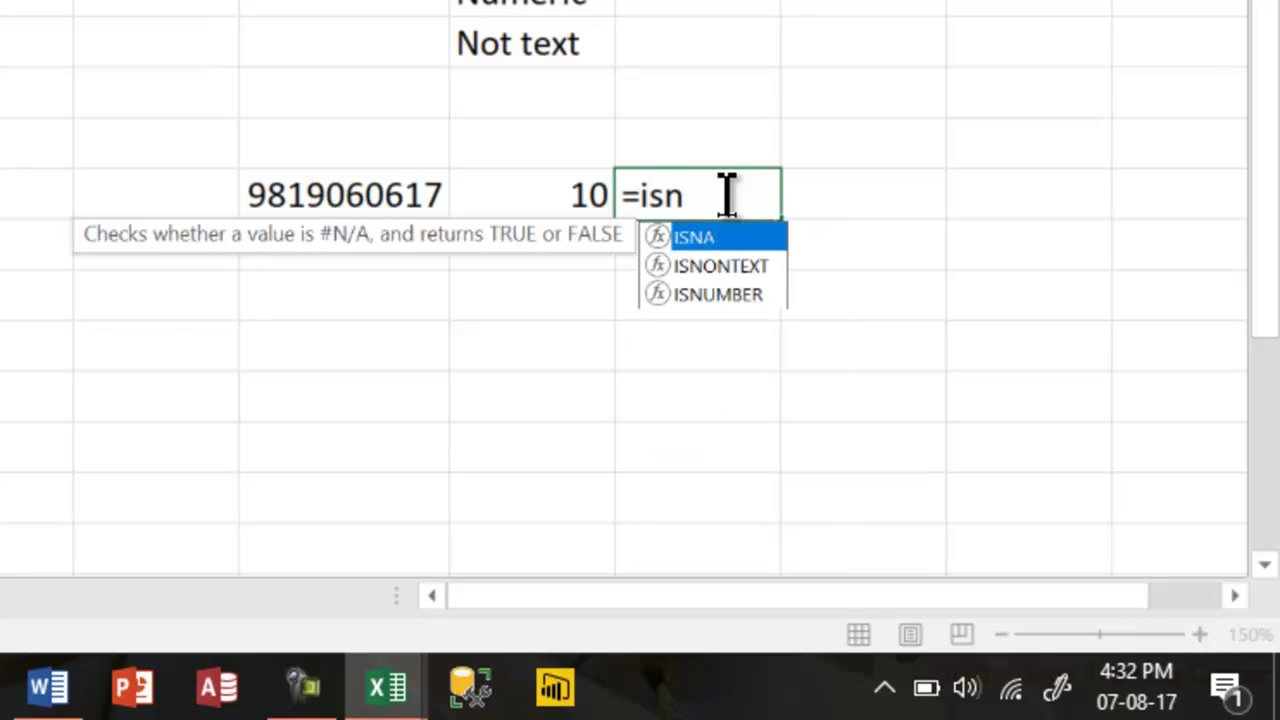
type("u")
key("Tab")
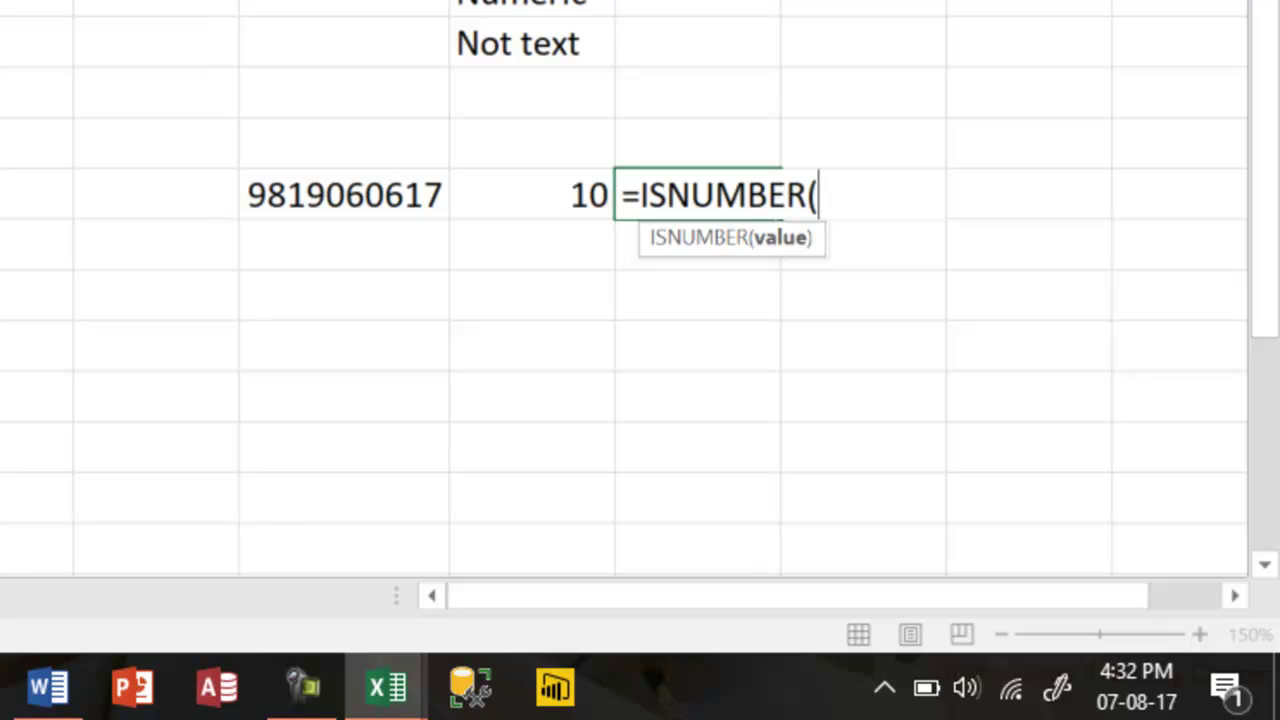
key("Left")
key("Left")
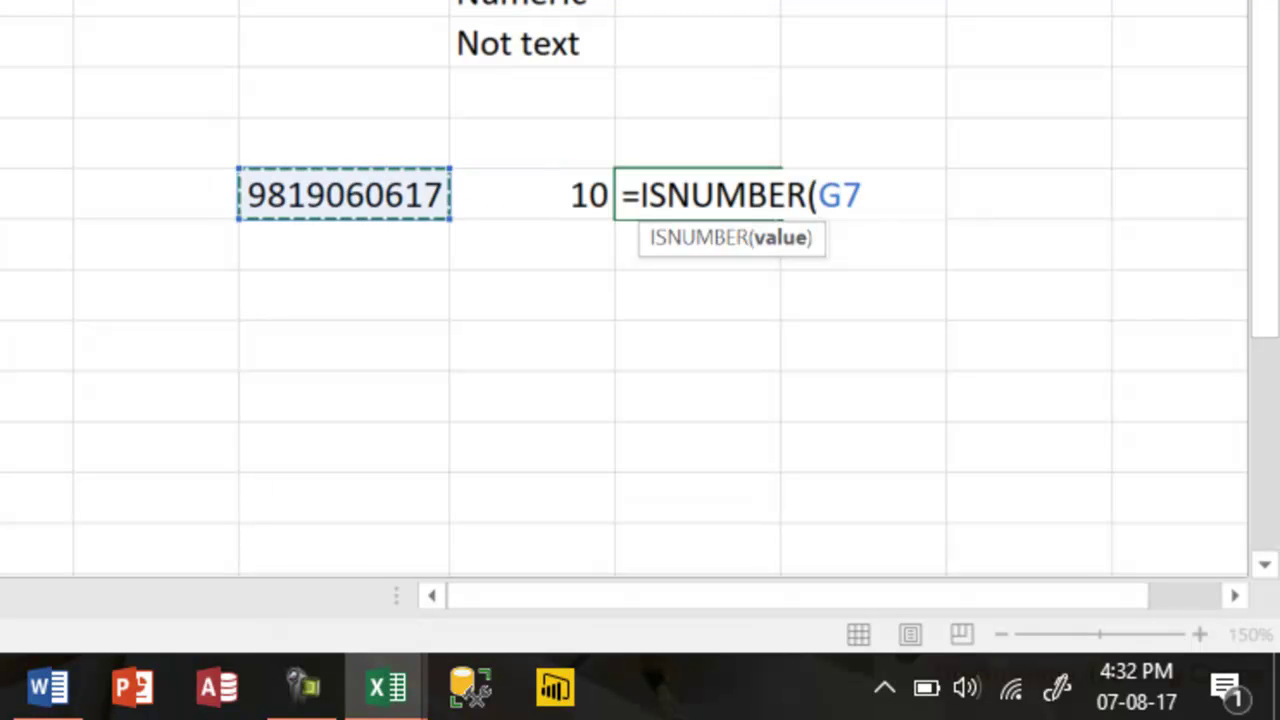
type("(")
key("BackSpace")
type(")")
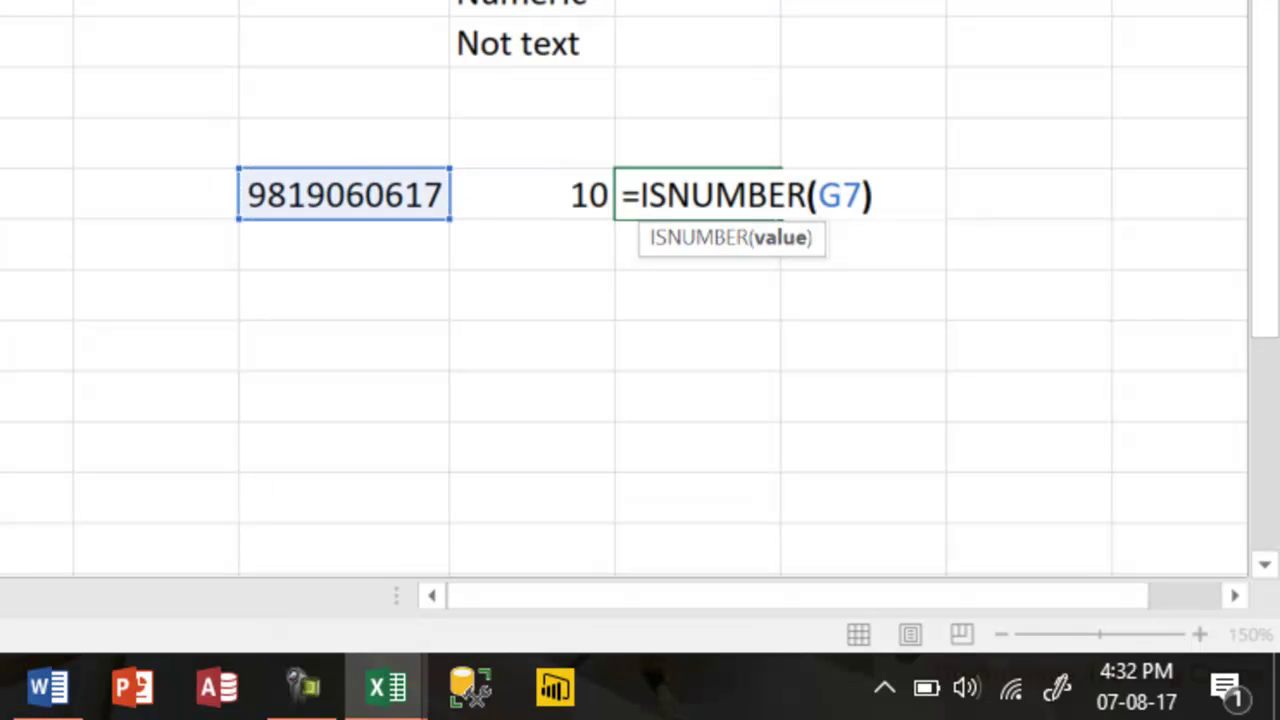
key("Return")
key("Up")
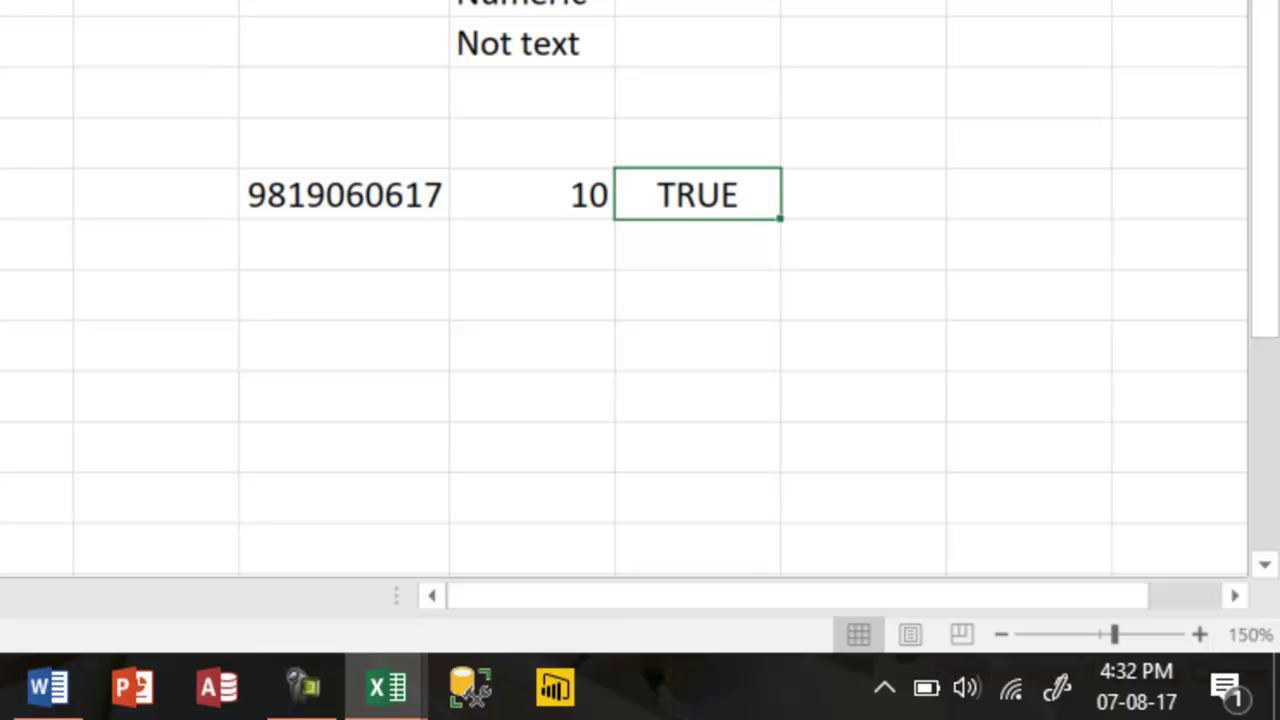
- Replace the sample with 'rushabh' and inspect the LEN and ISNUMBER results
key("Left")
key("Left")
type("rushabh")
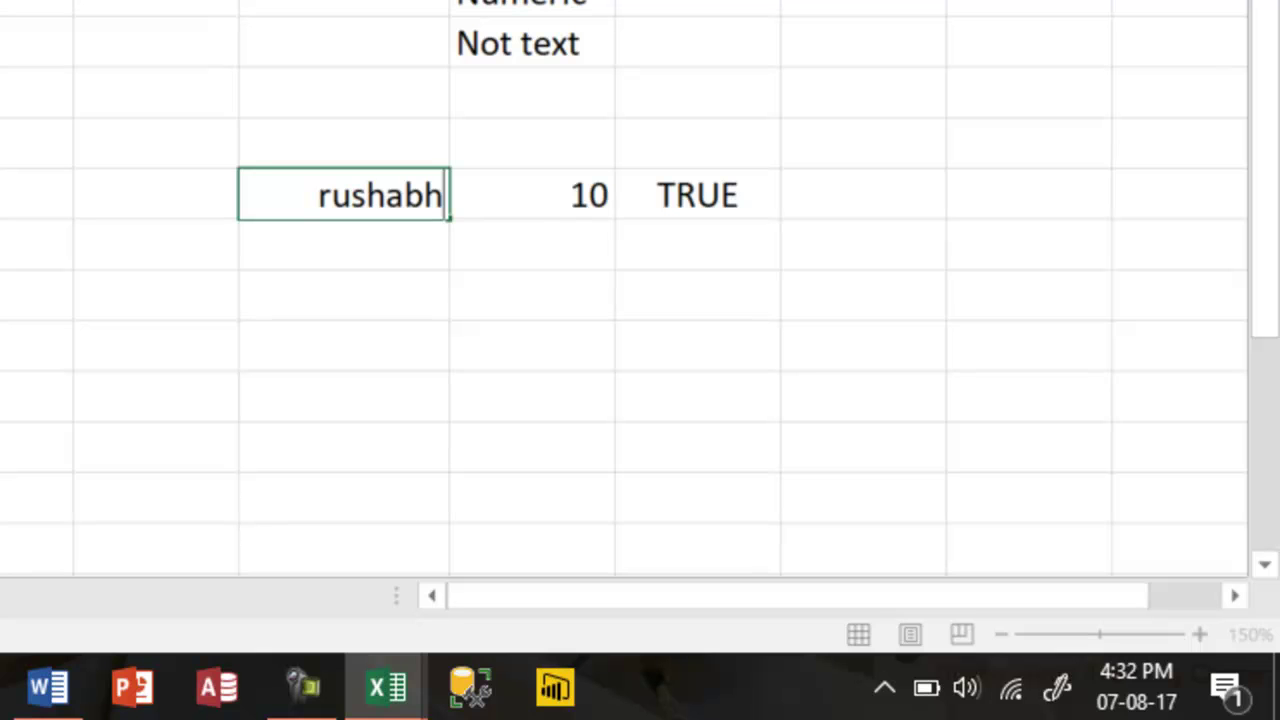
key("Return")
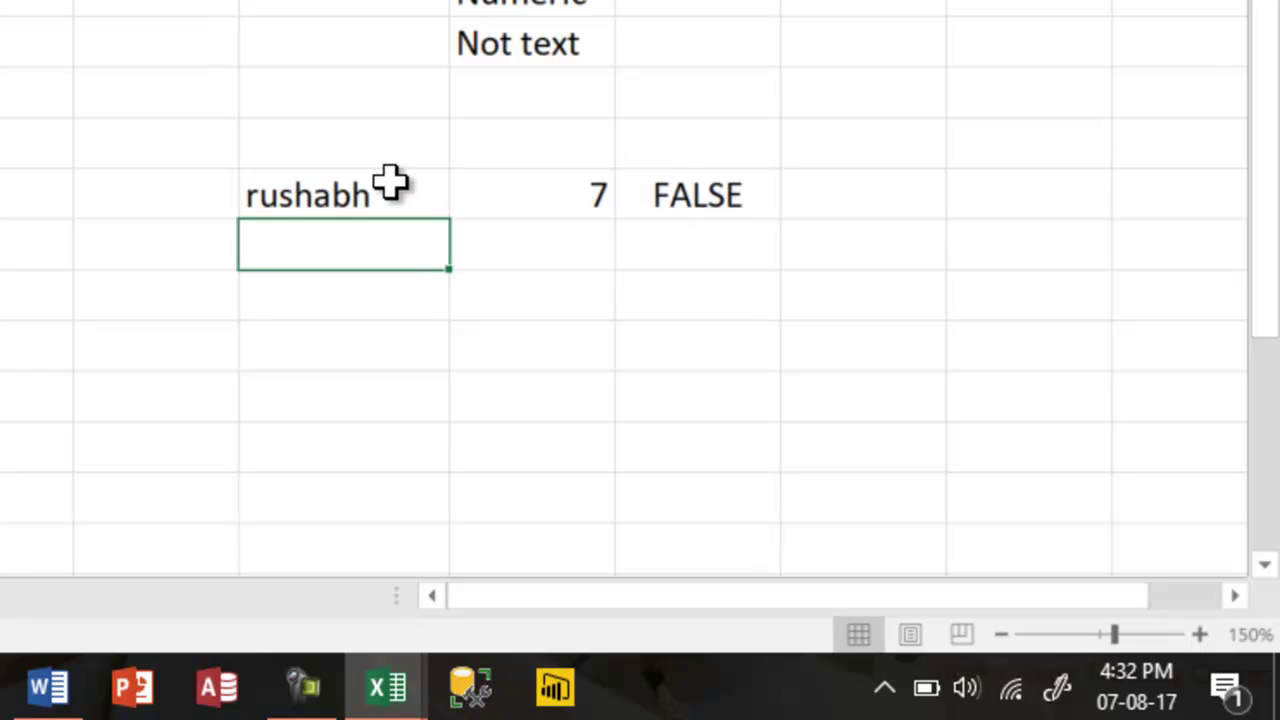
left_click_drag(389, 188, 722, 203)
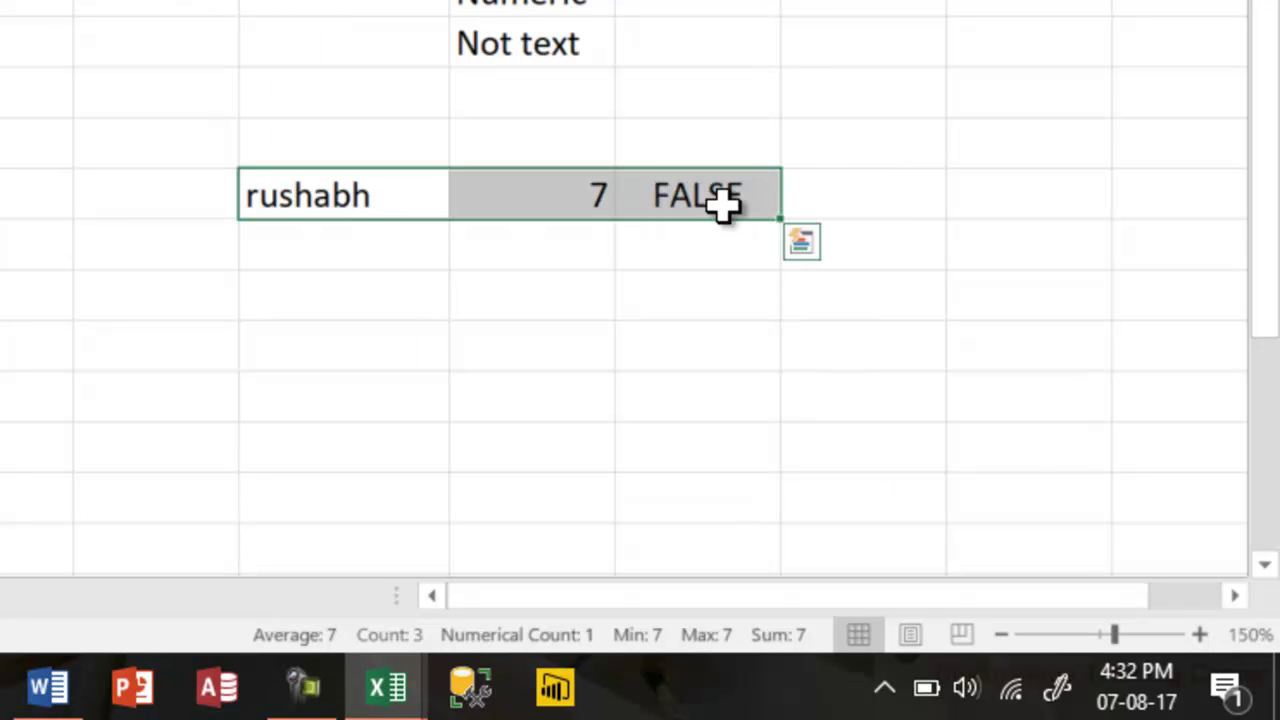
key("Tab")
key("F2")
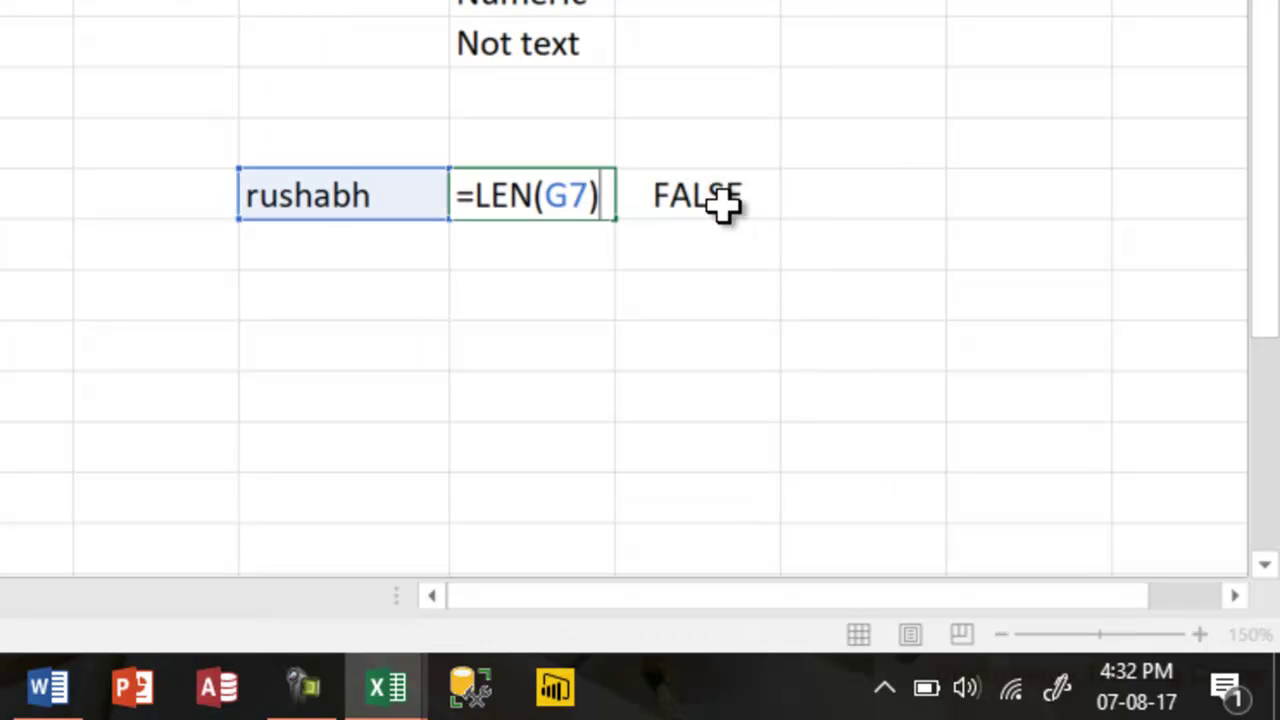
key("Tab")
key("F2")
- Clear the row 7 test cells and return to E2 under Mobile Numbers
key("Escape")
key("Left")
key("Left")
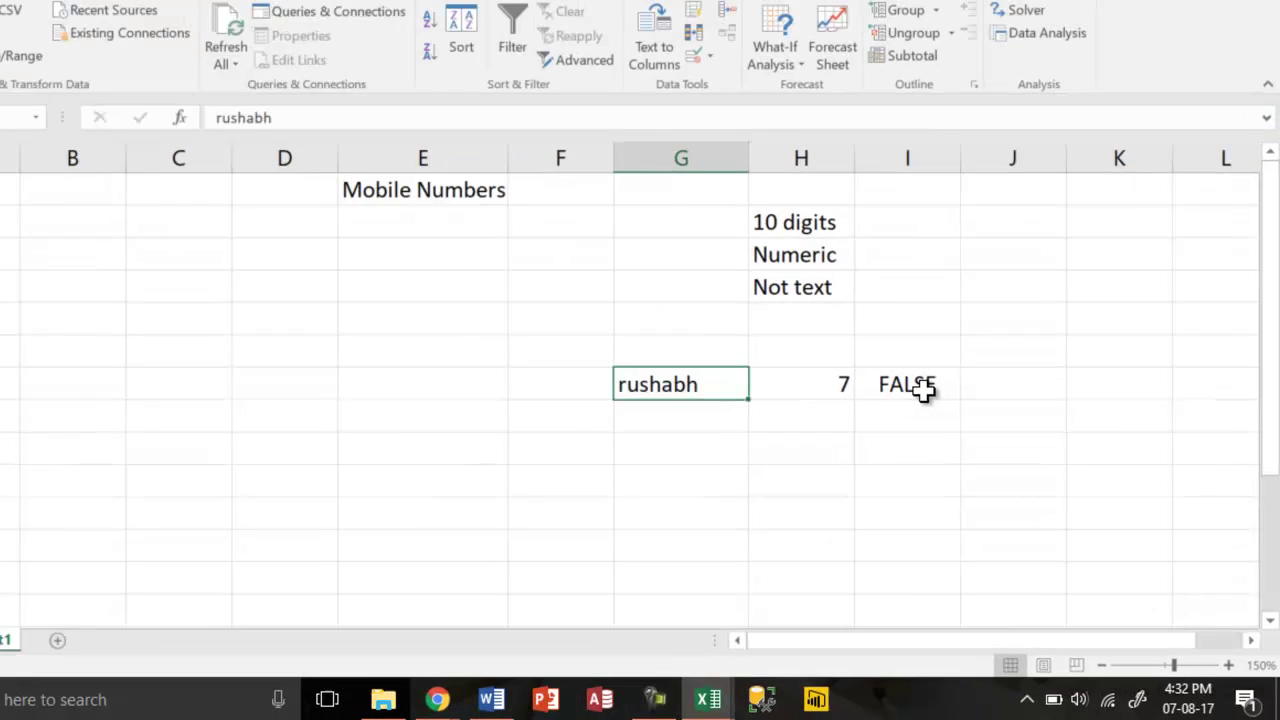
key("Delete")
key("Up")
key("Left")
key("Down")
key("Right")
key("Right")
key("shift+Right")
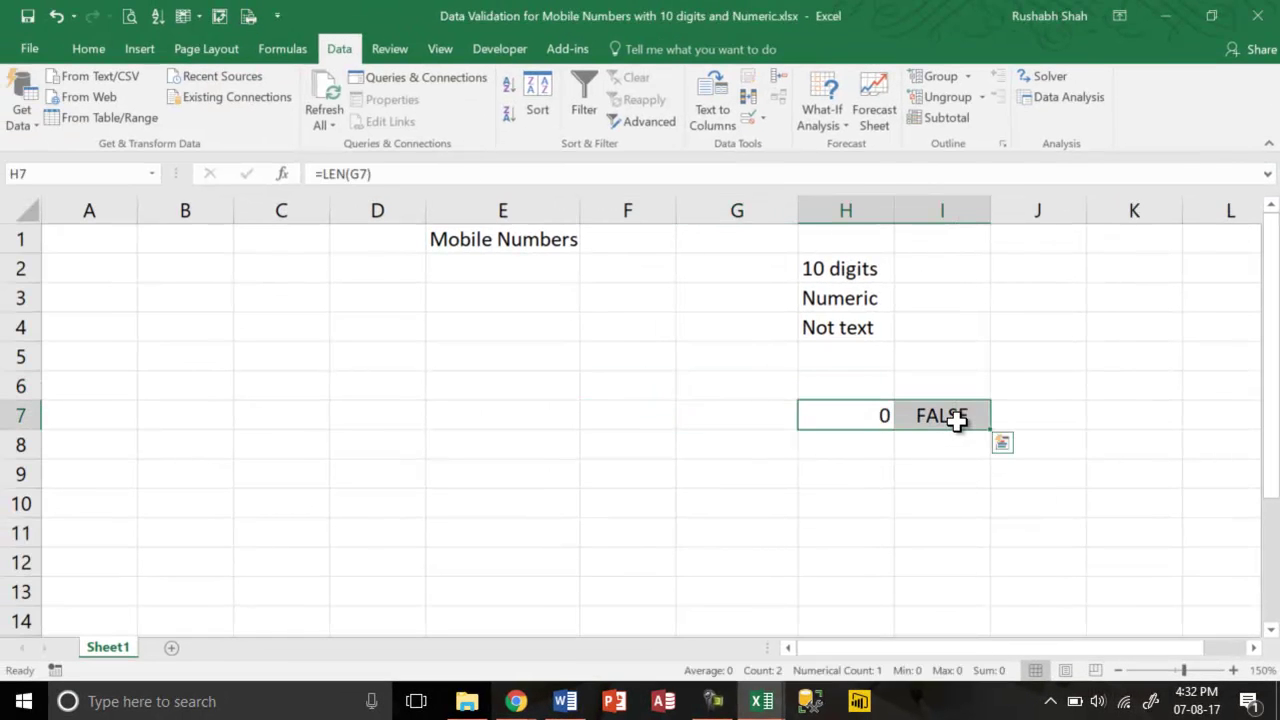
key("Delete")
key("Left")
key("Up")
key("Up")
key("Left")
key("Left")
key("Up")
key("Up")
key("Up")
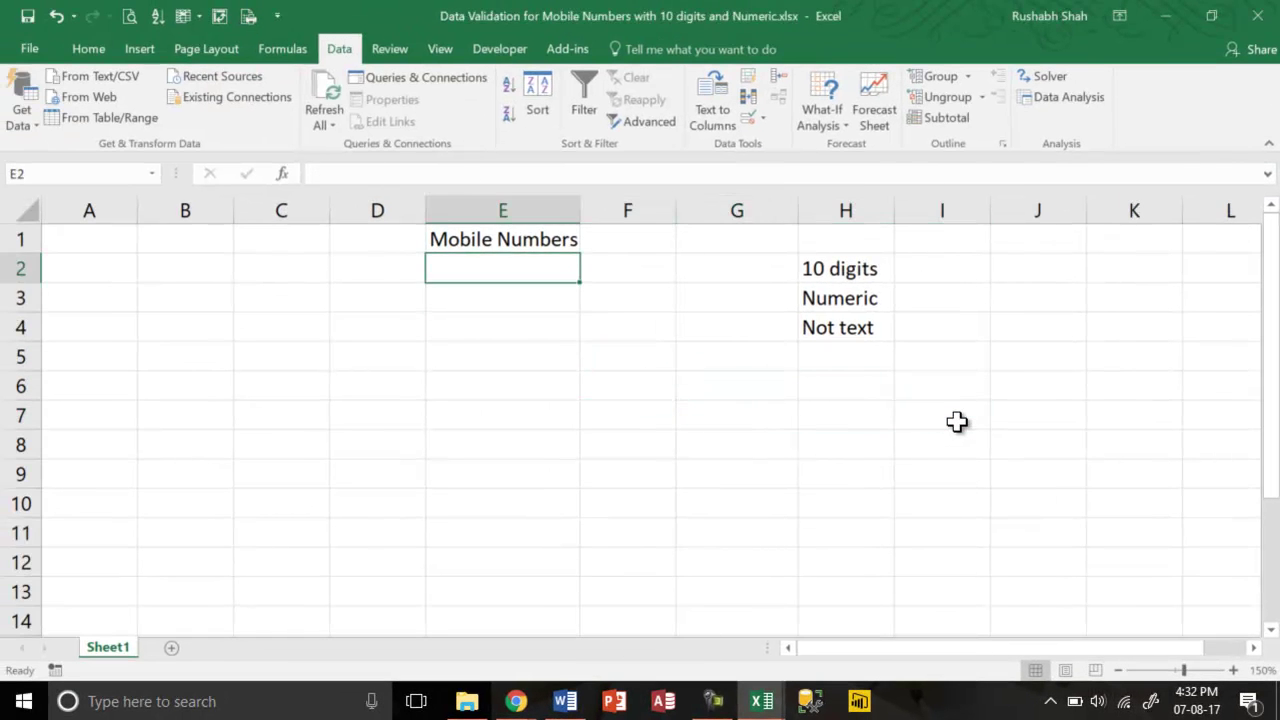
- Select E2 to the end of column E and enter Custom validation formula =AND(LEN(E2)=10,ISNUMBER(E2)
key("ctrl+shift+Down")
scroll(957, 422, "up", 3)
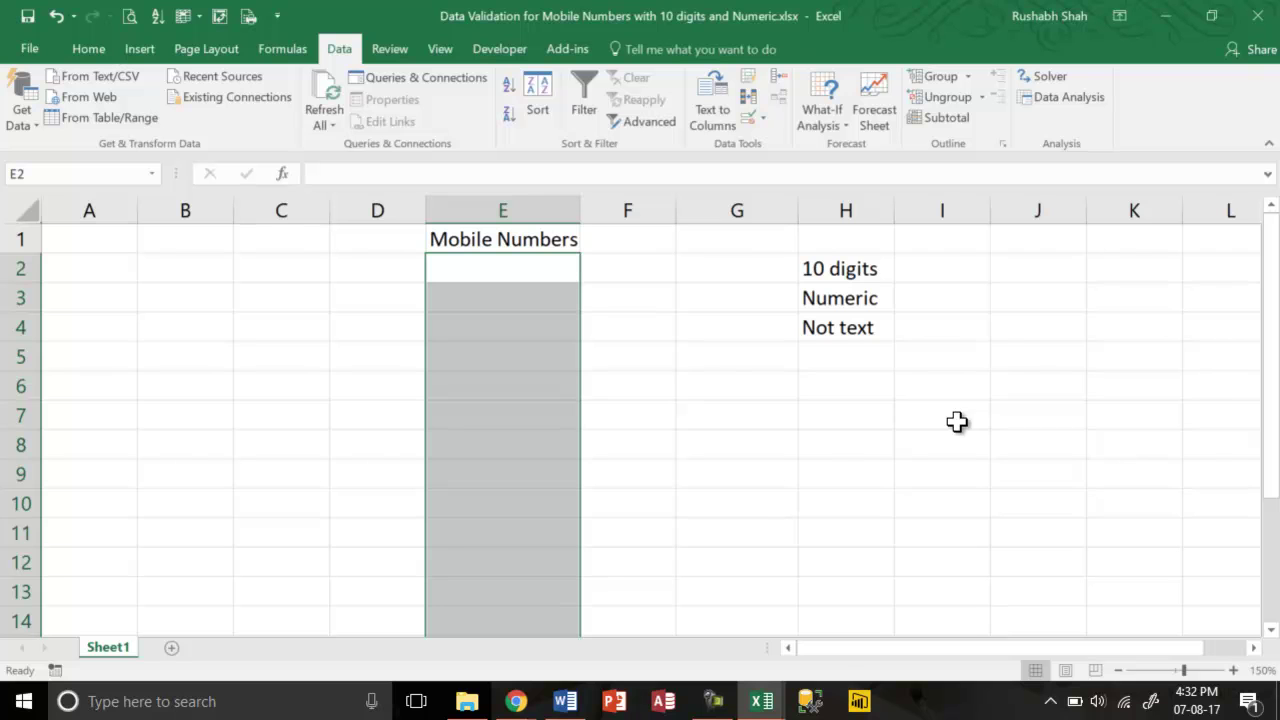
left_click(745, 118)
left_click(762, 272)
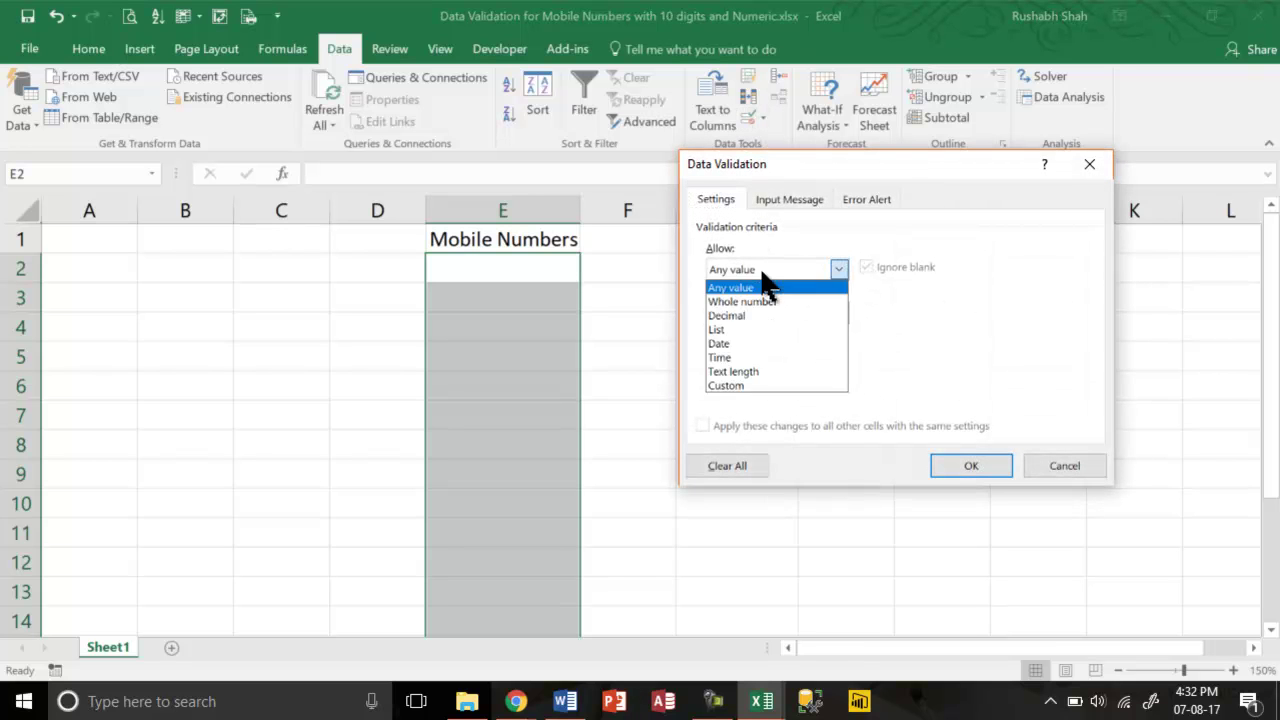
left_click(745, 386)
left_click(803, 354)
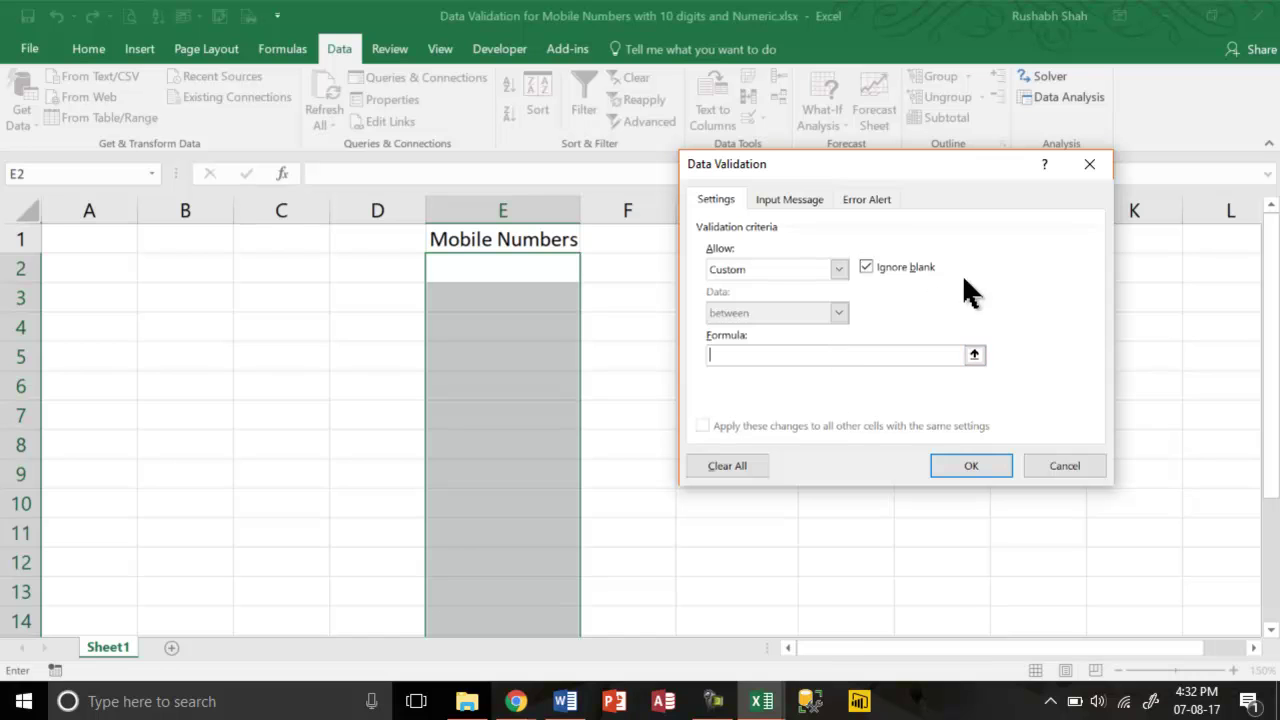
type("=")
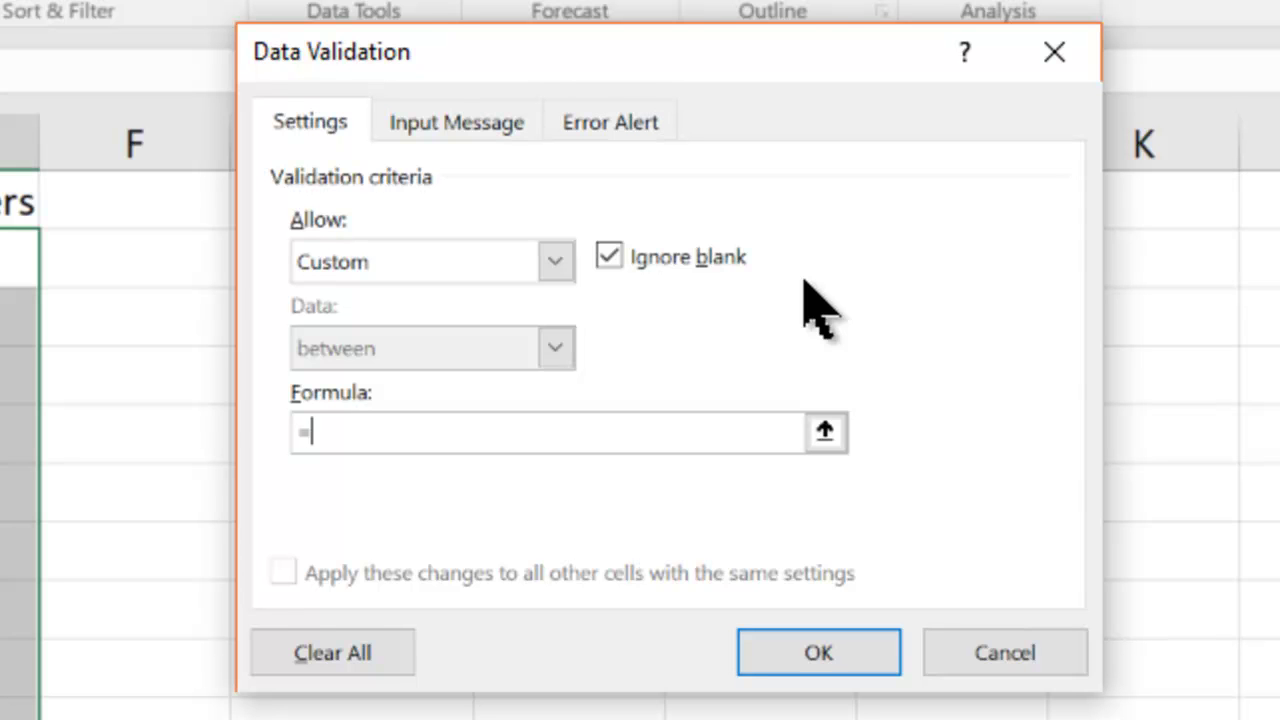
type("AND(")
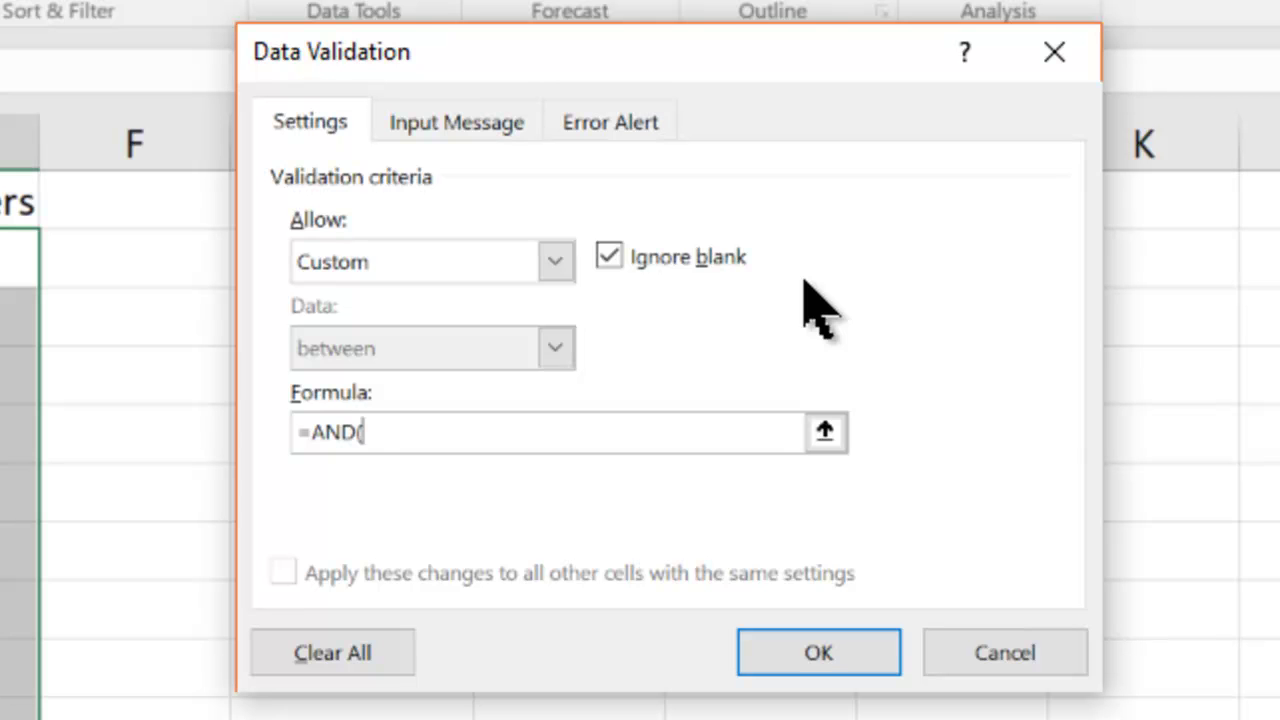
type("len(")
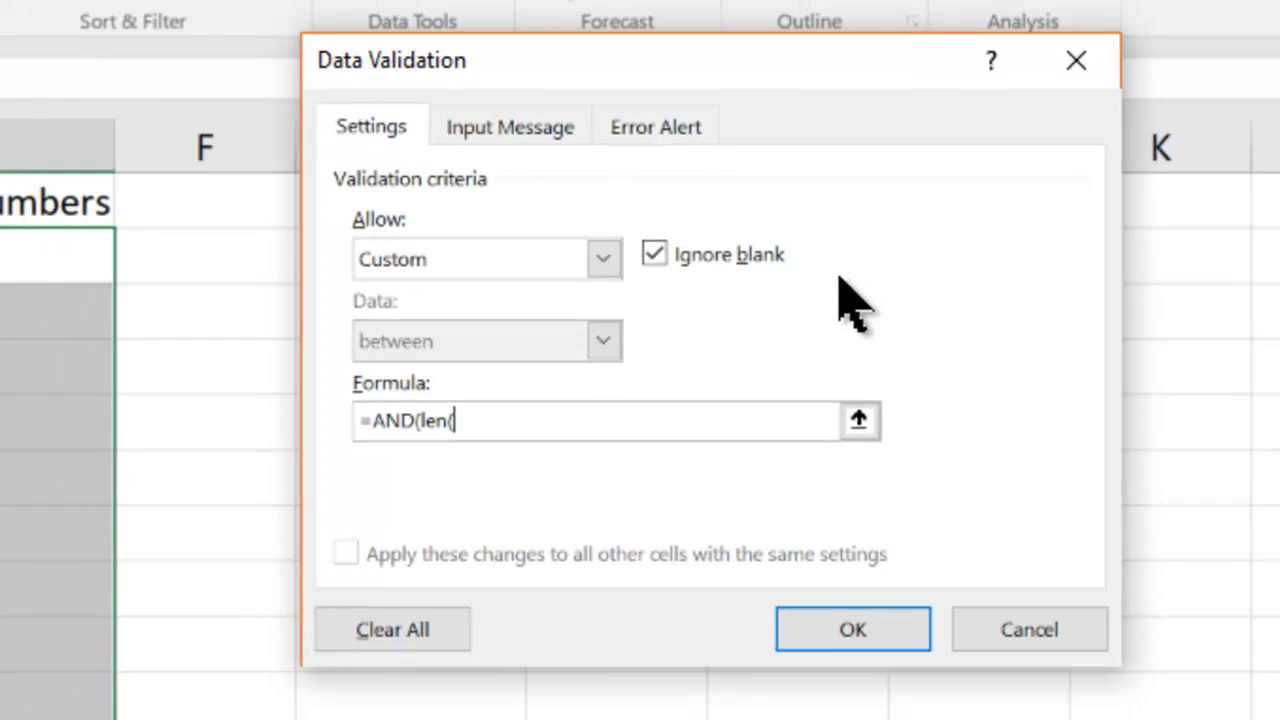
type("e2")
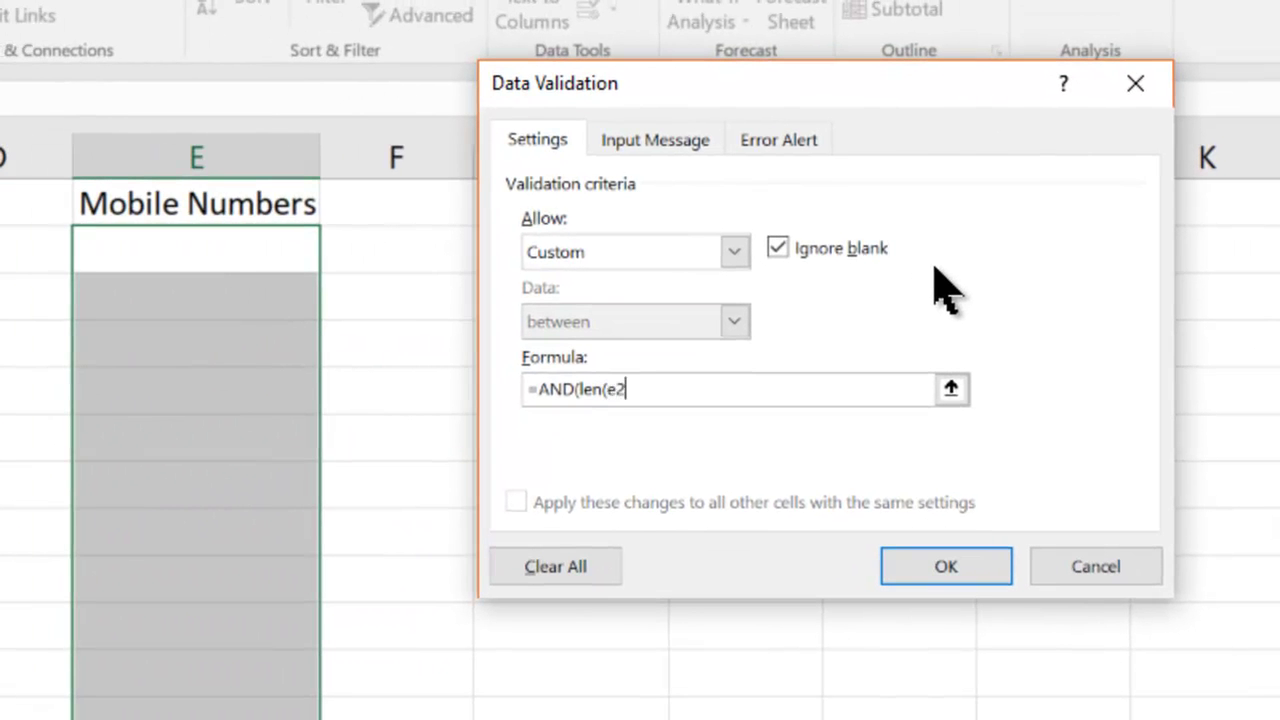
type(")")
type("=10,")
type("isnu")
type("mber")
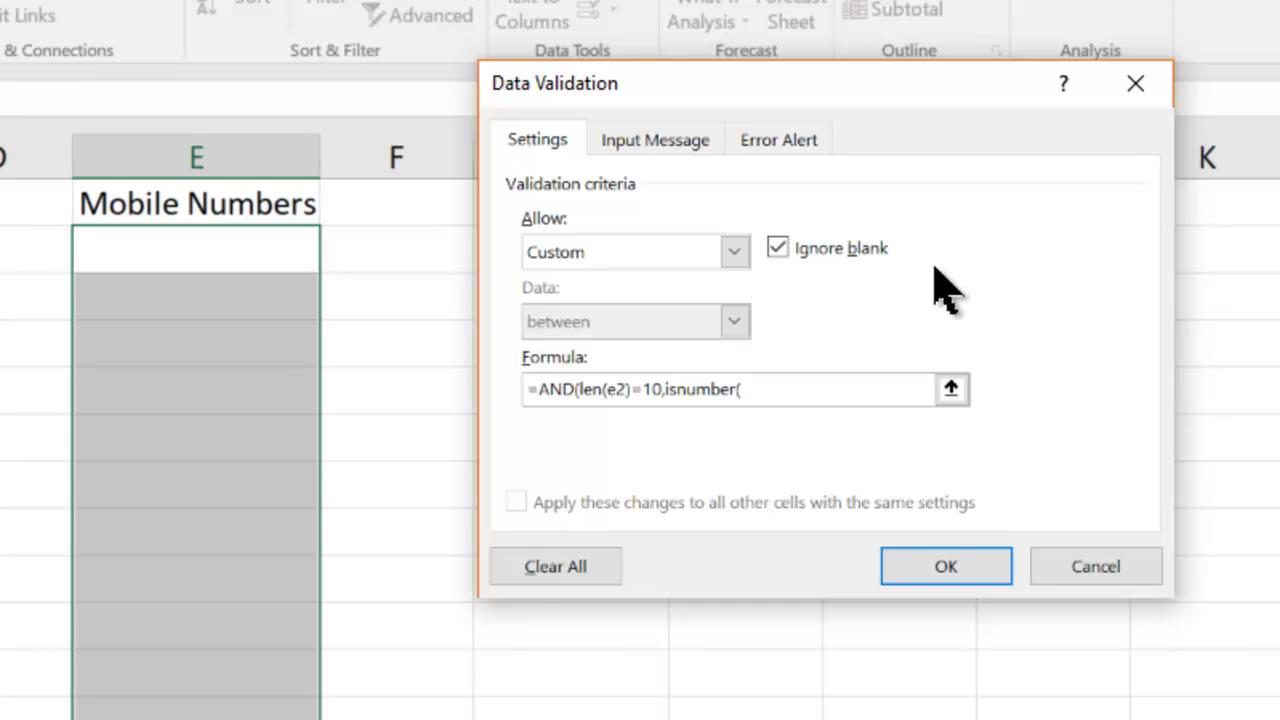
type("(e2)")
type(")")
left_click(956, 567)
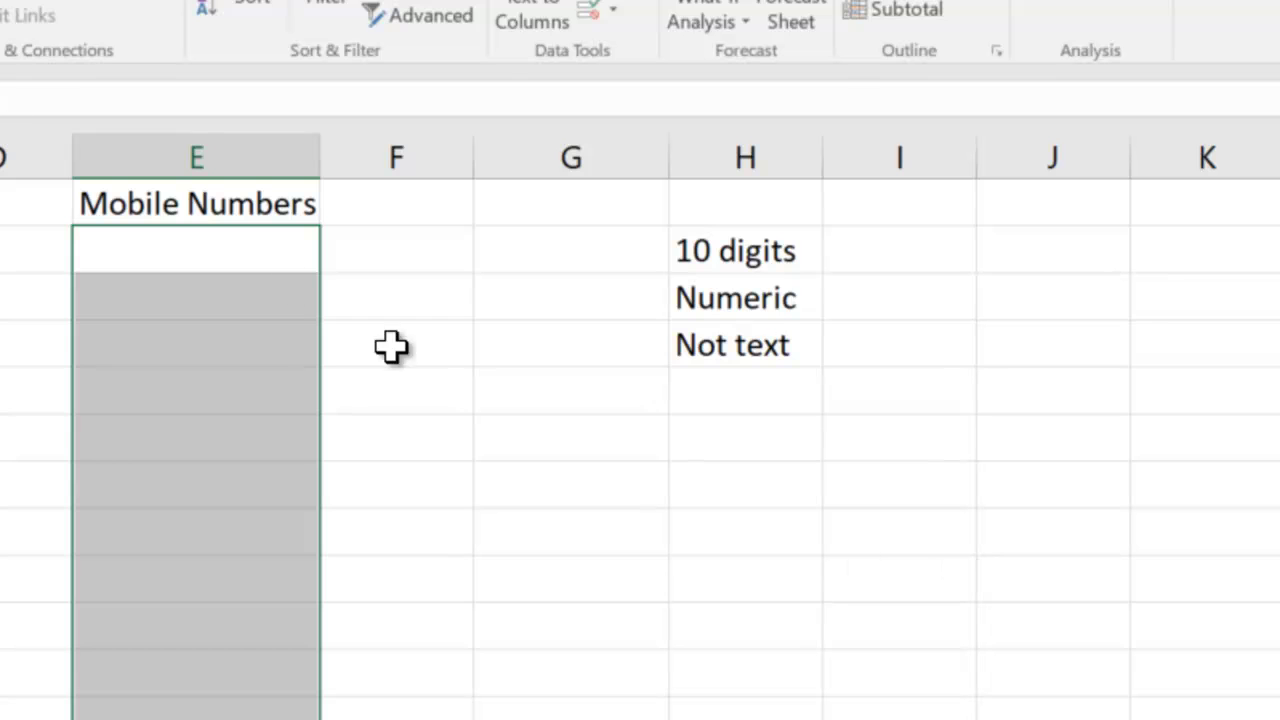
left_click(226, 250)
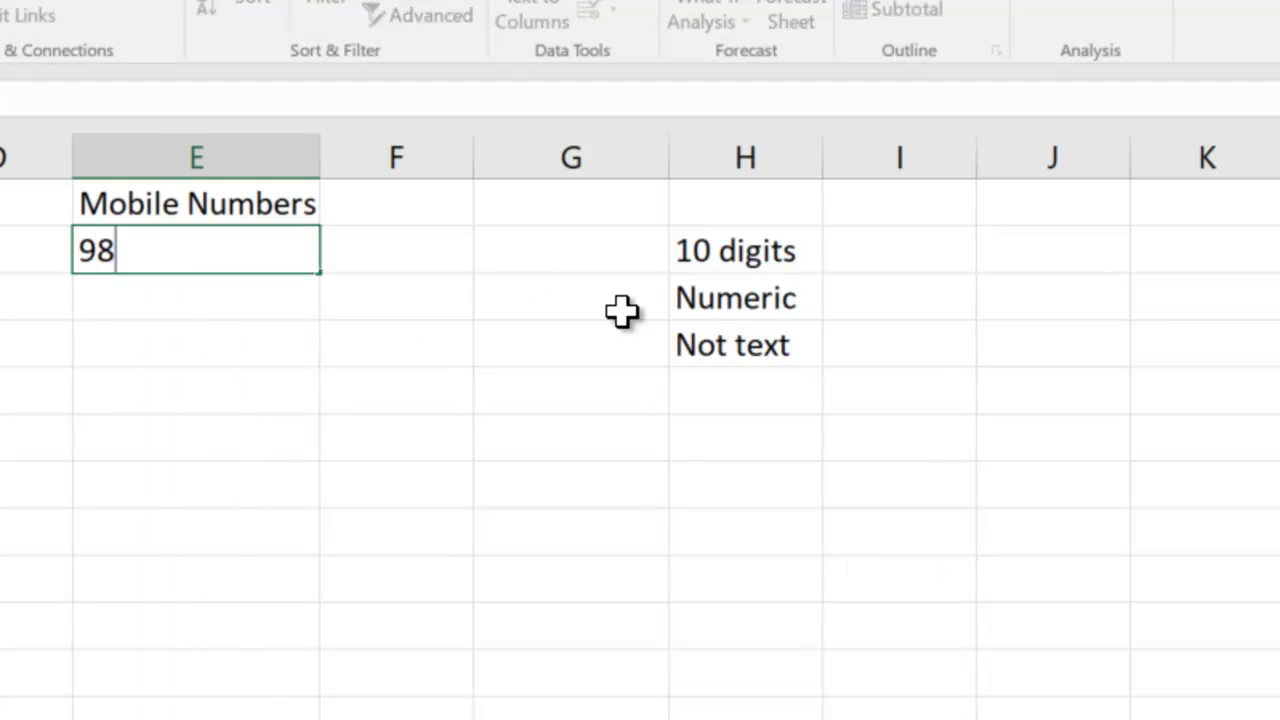
key("Return")
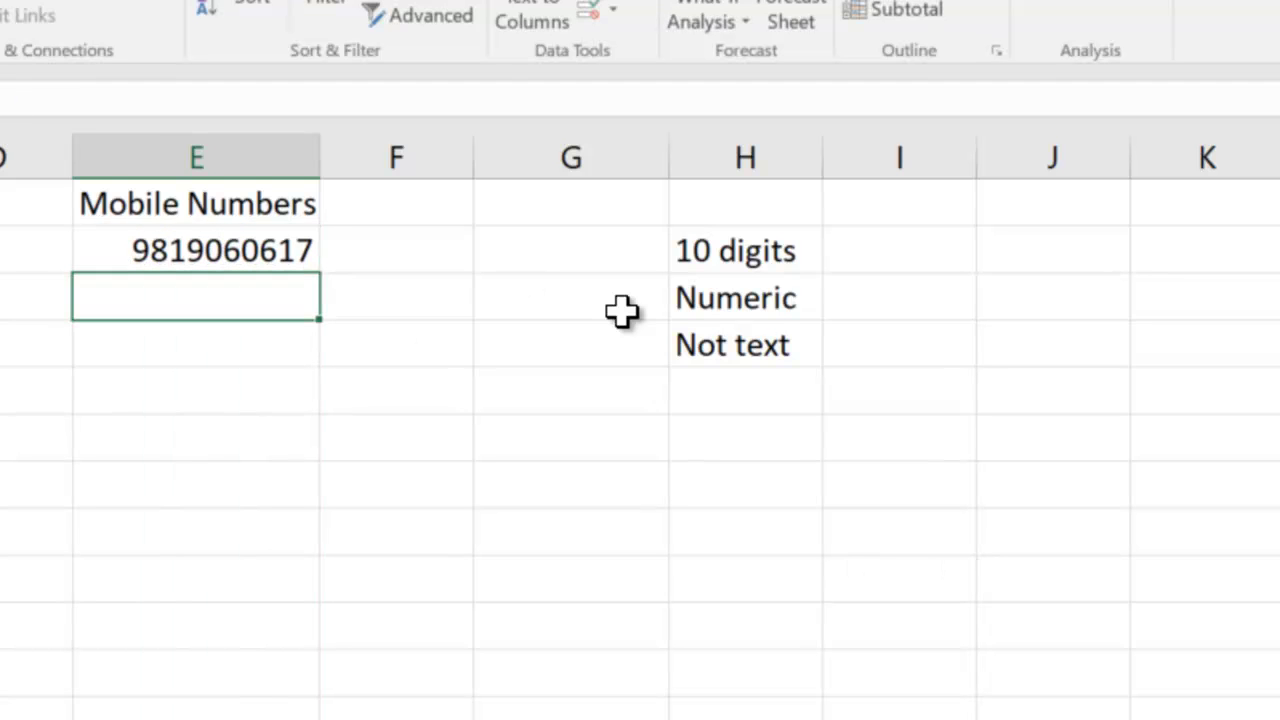
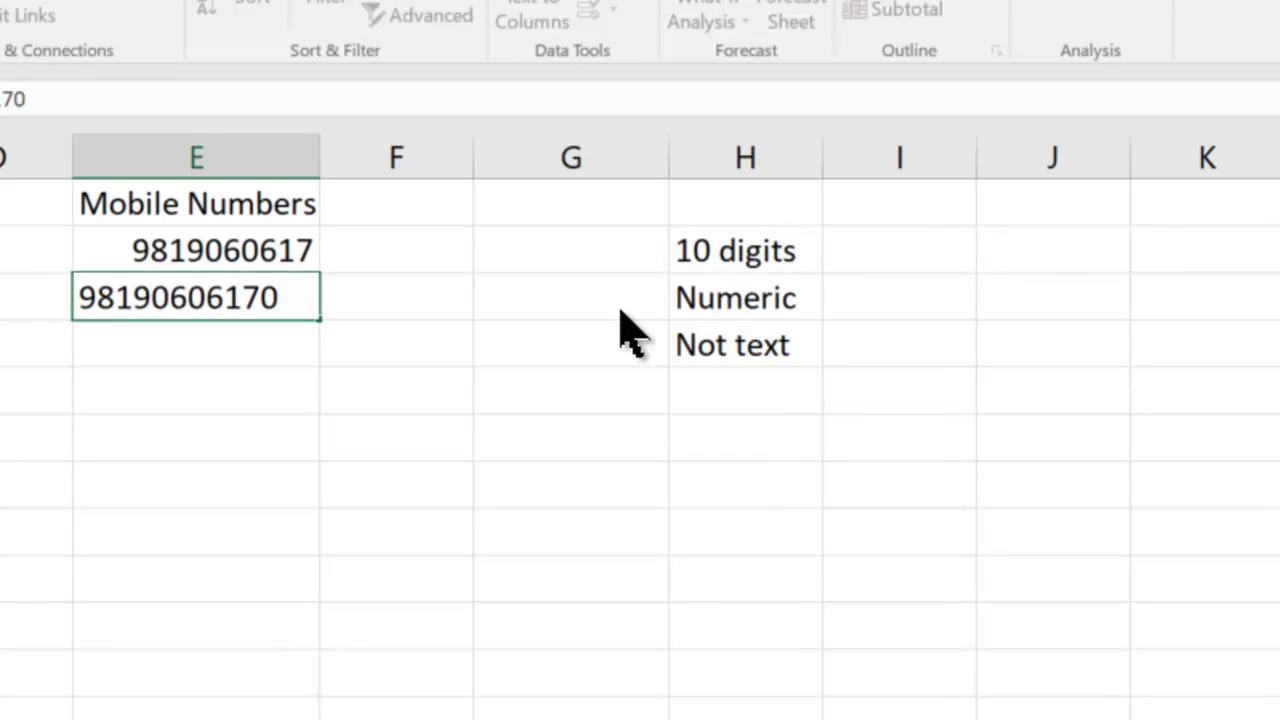
key("Return")
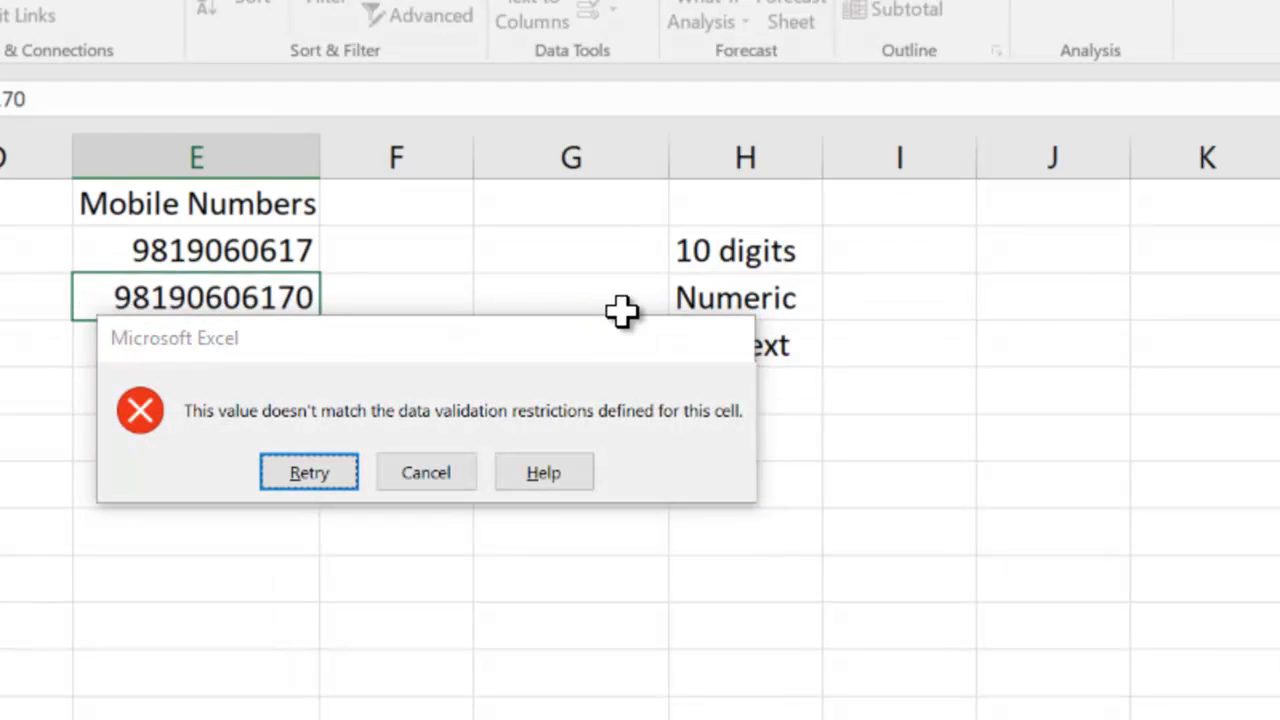
key("Escape")
type("9876")
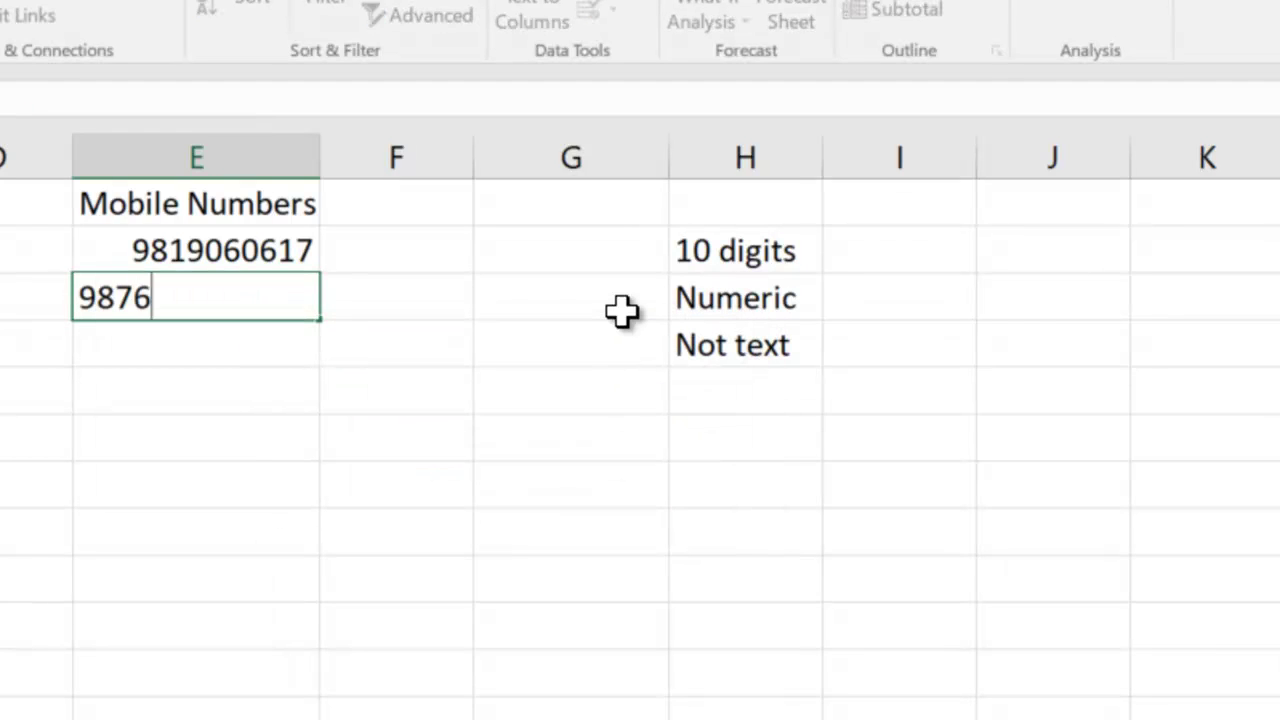
key("Return")
key("Escape")
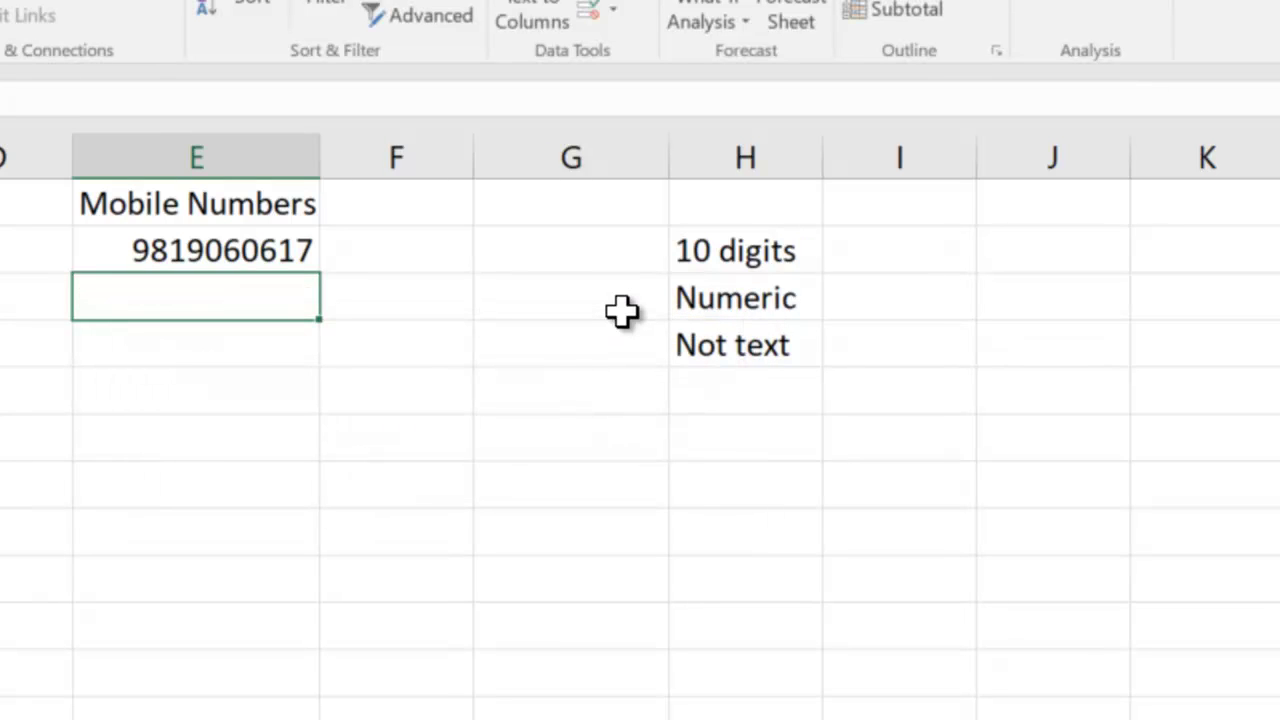
type("987654")
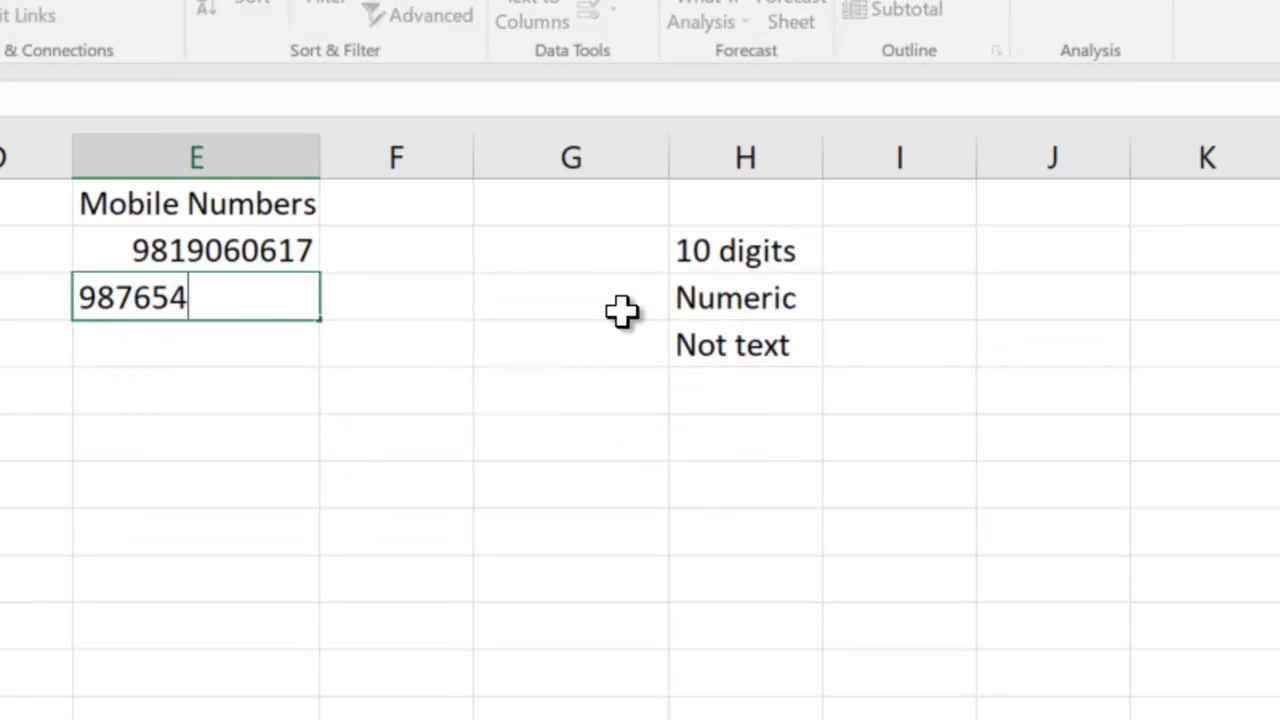
type("324")
key("Return")
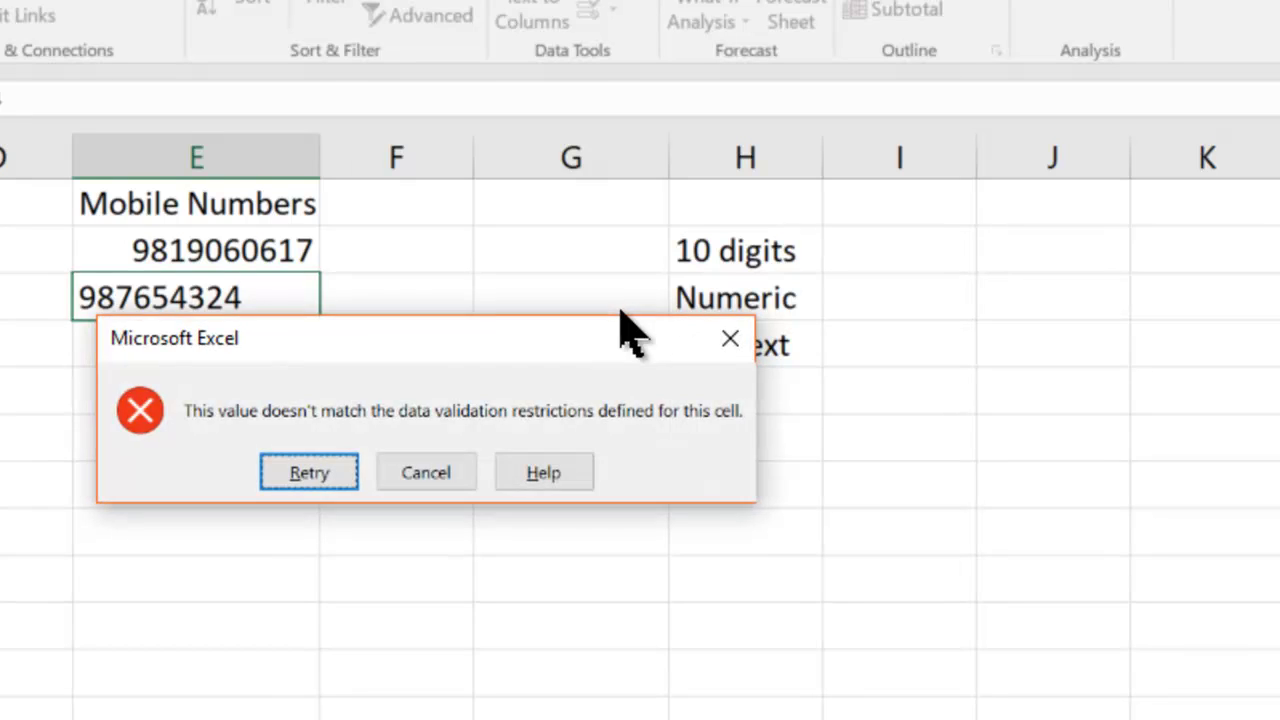
key("Return")
key("BackSpace")
- Check that text entries abcd and abcdefghij are rejected too
type("ab")
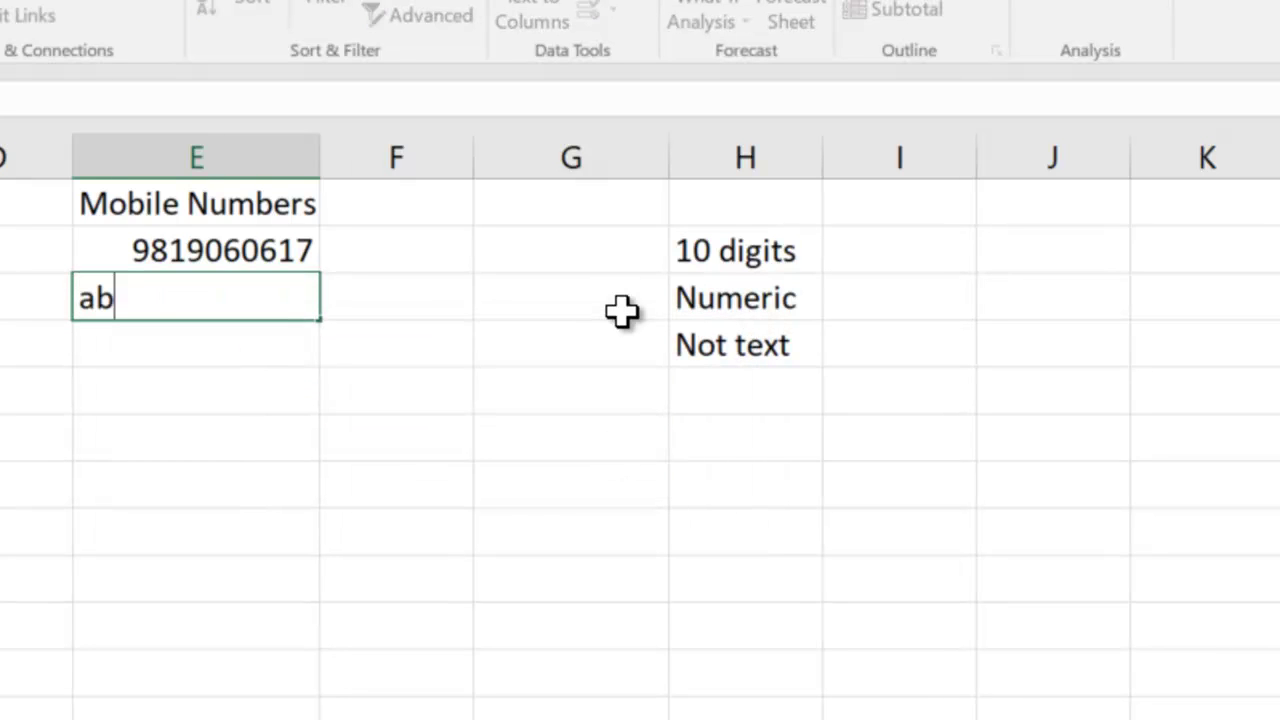
type("cd")
key("Return")
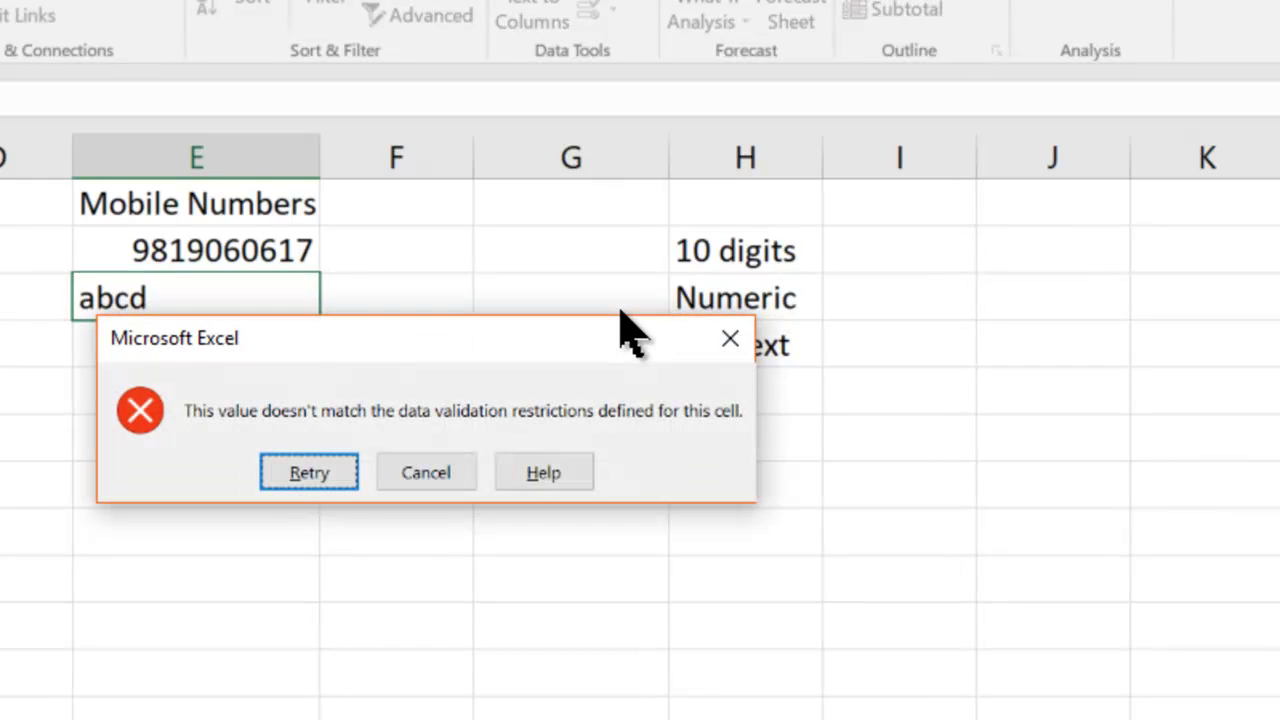
key("Escape")
type("abc")
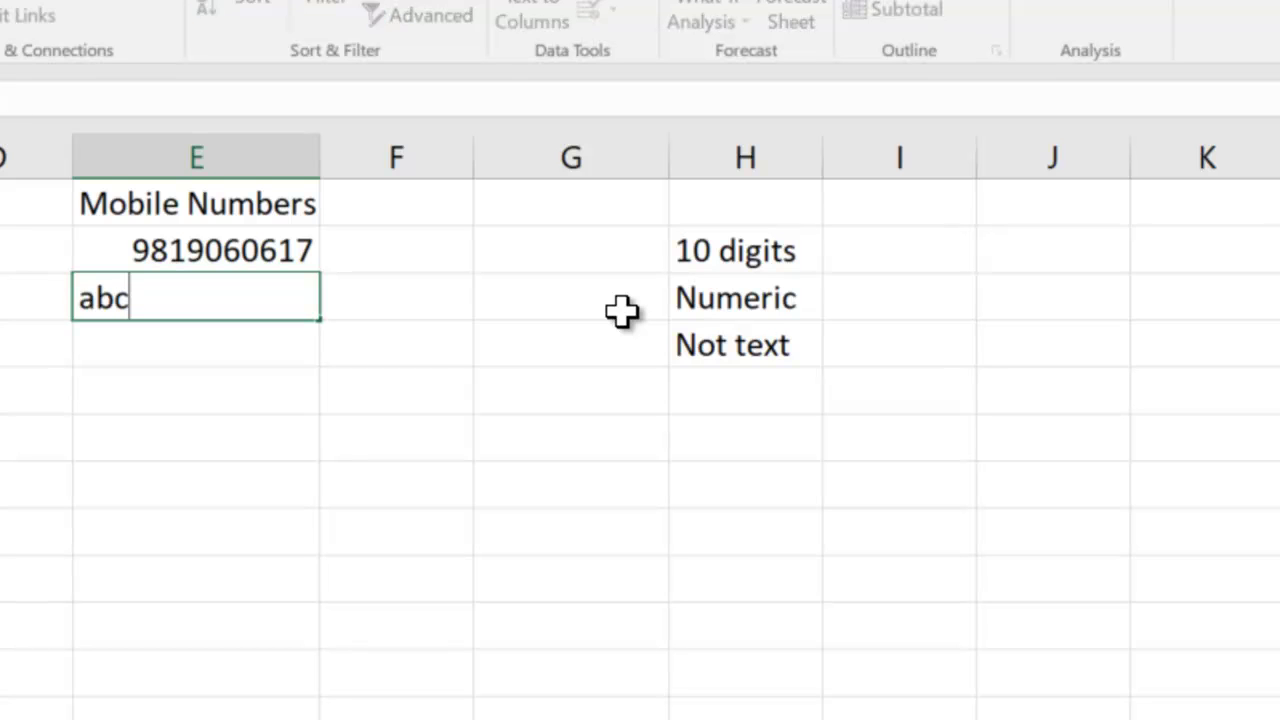
type("defg")
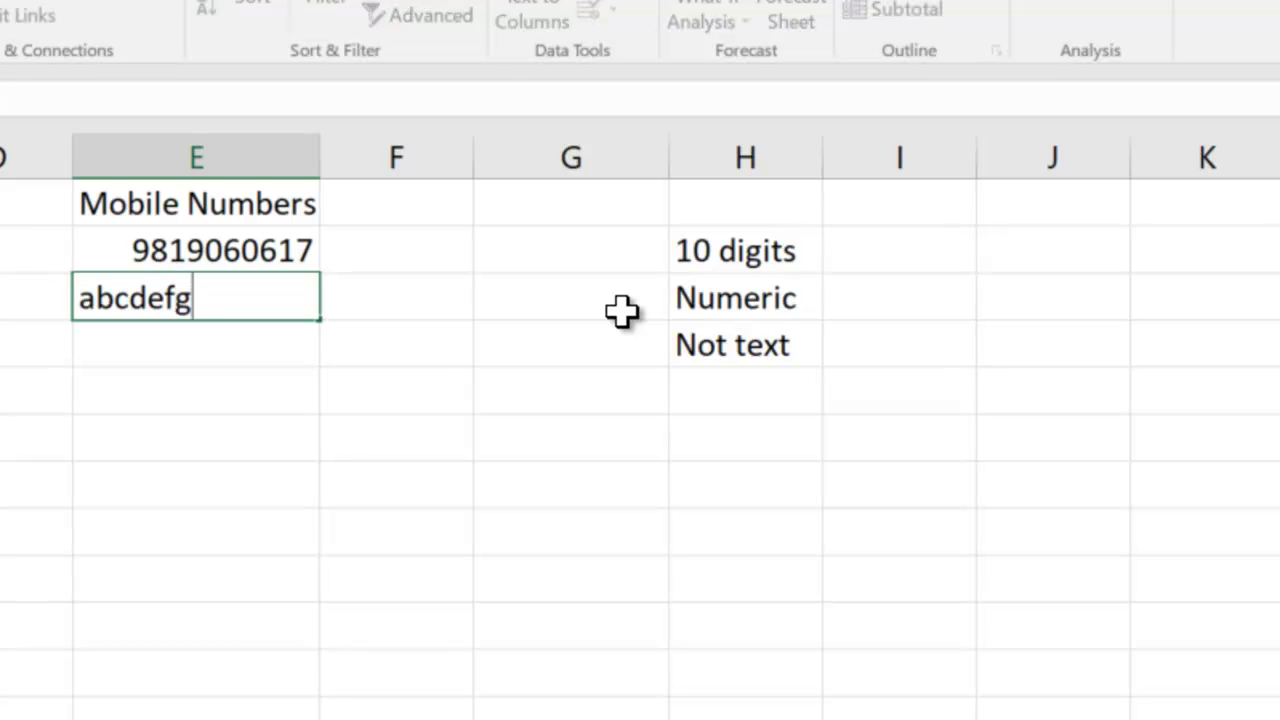
type("hij")
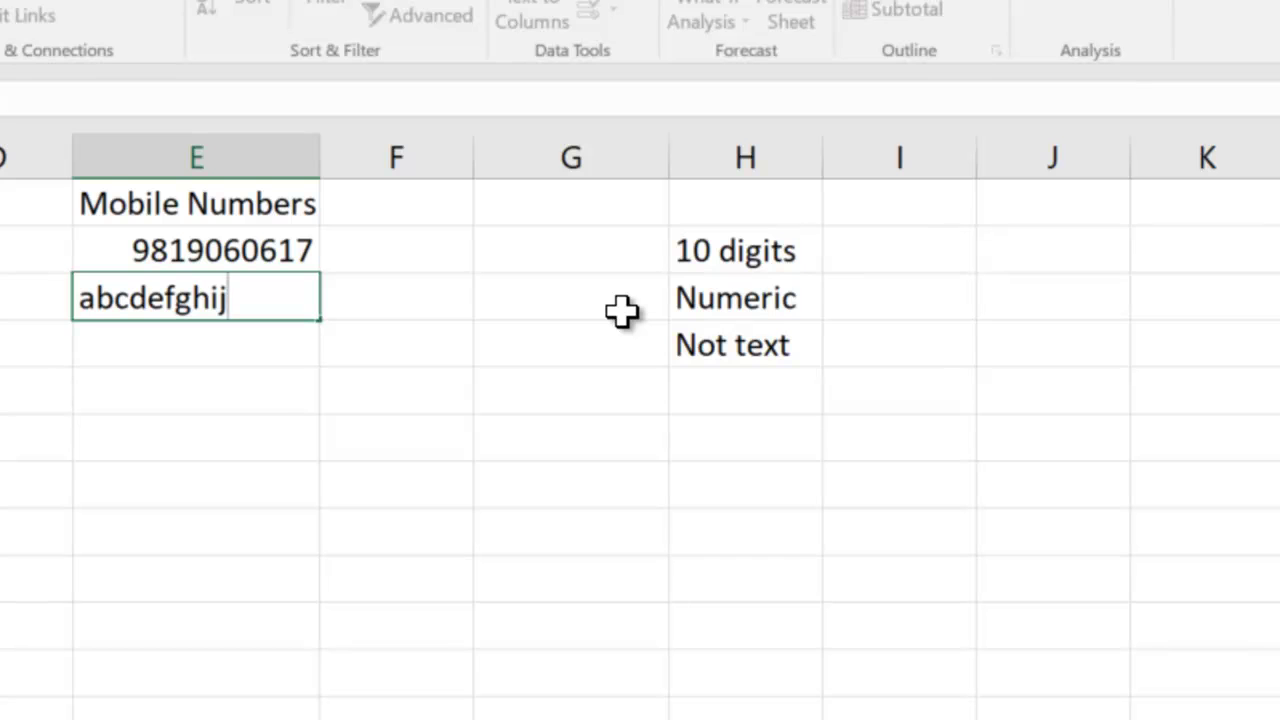
key("Return")
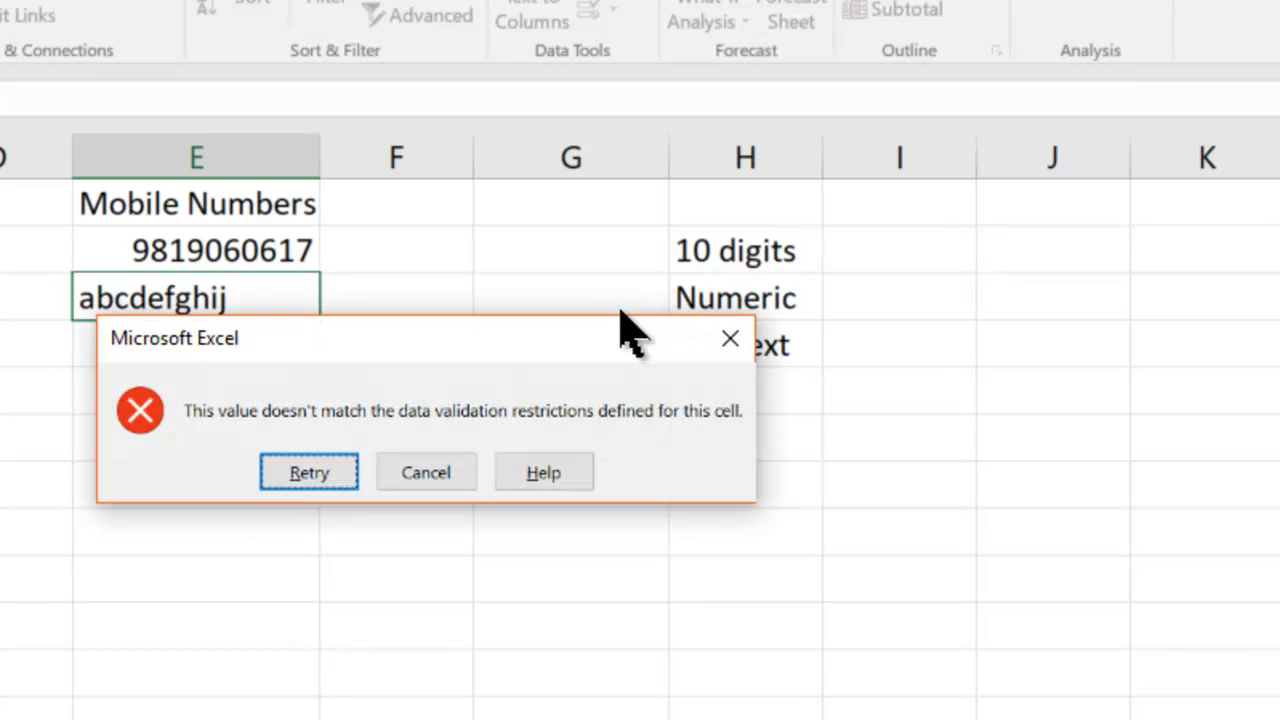
key("Escape")
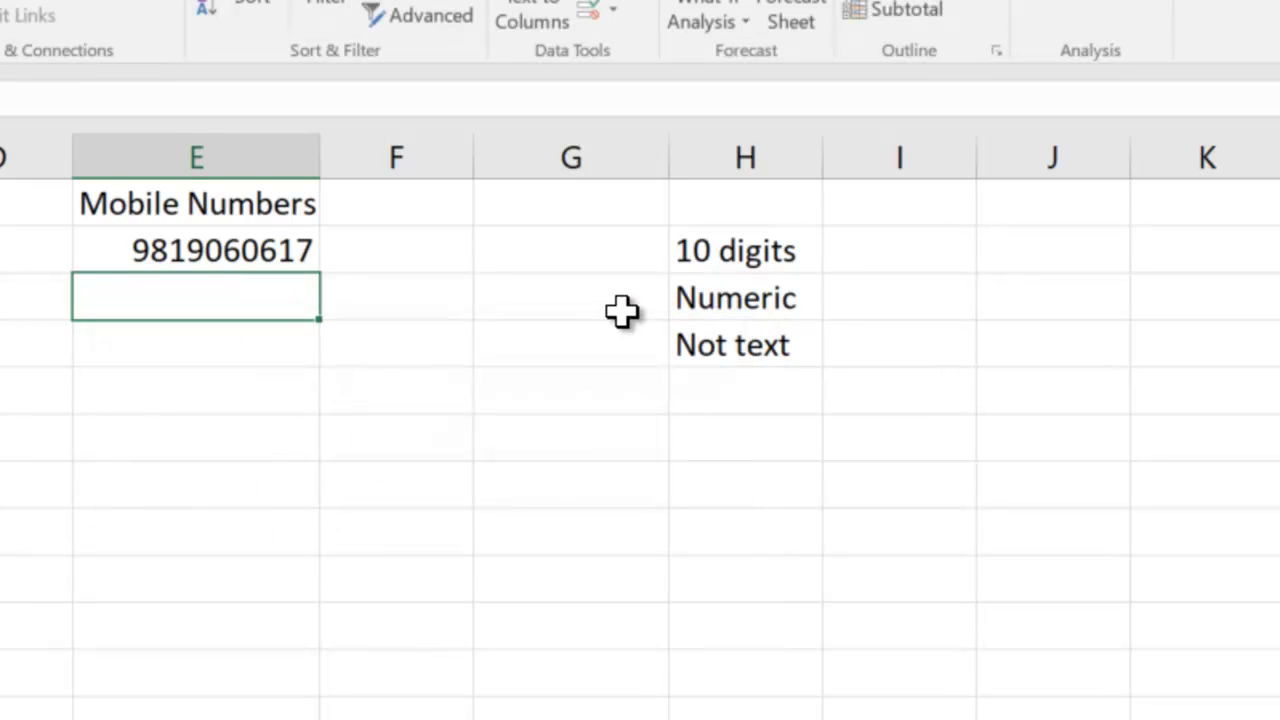